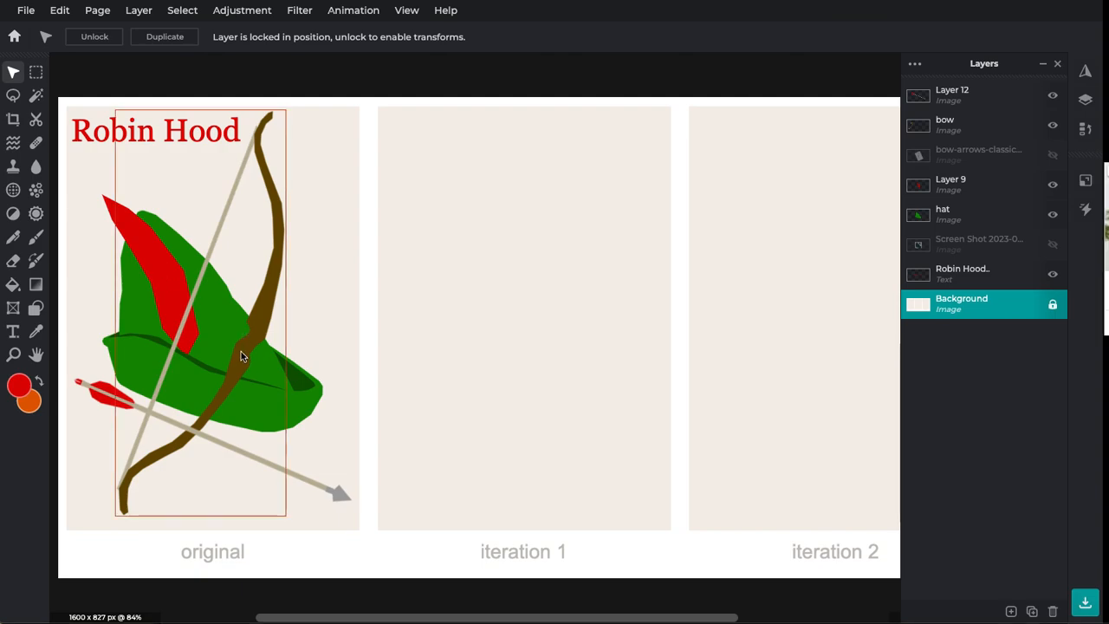
left_click(249, 325)
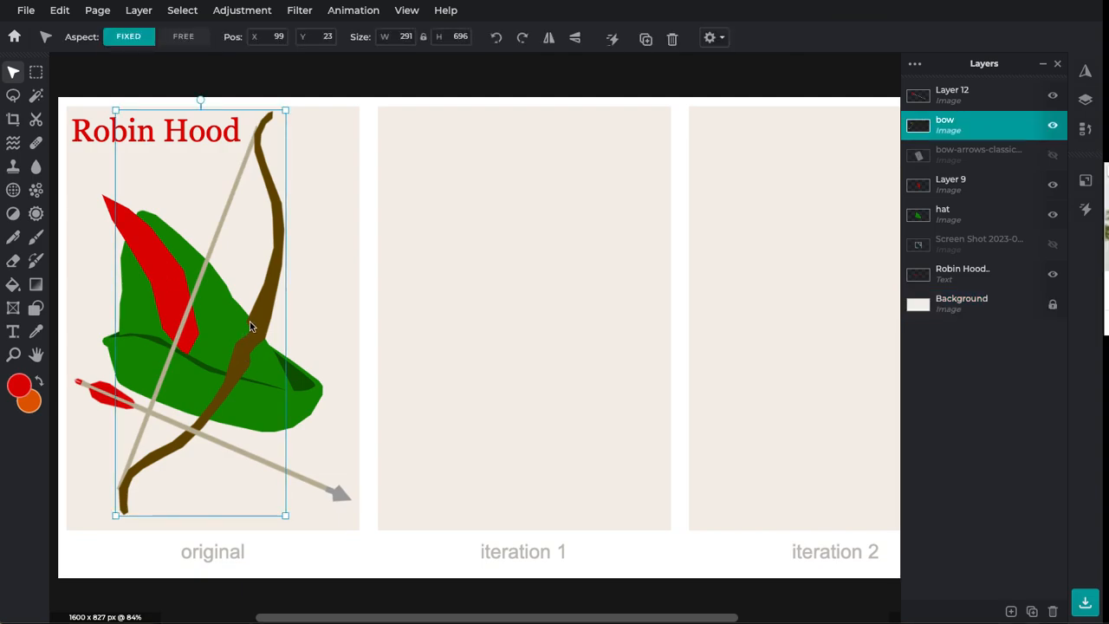
left_click(165, 409)
left_click(188, 124)
left_click(423, 509)
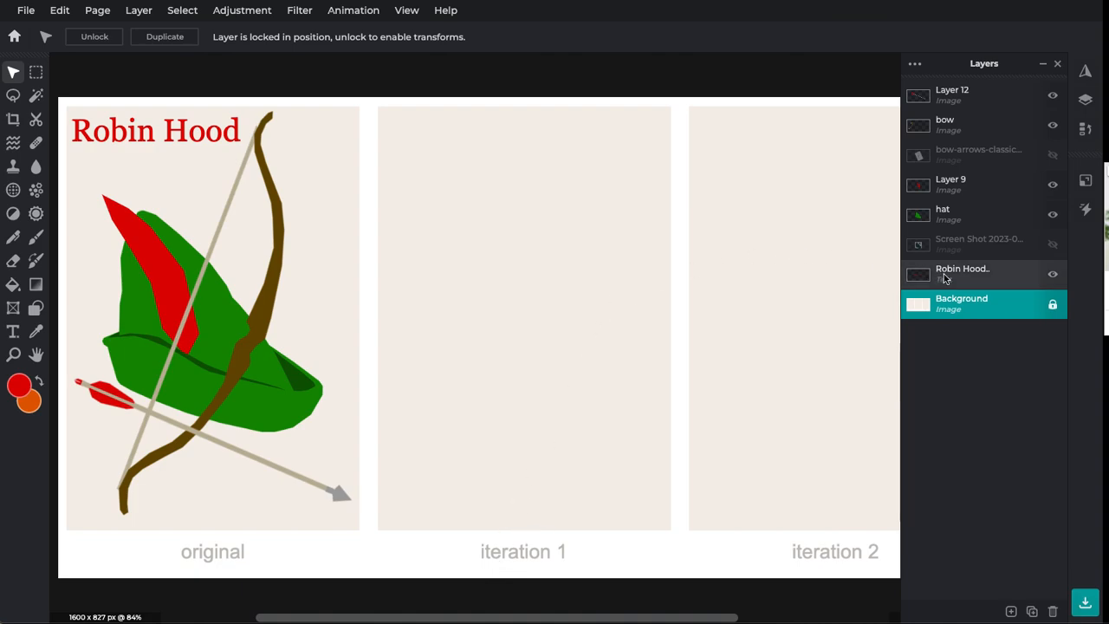
- Identify the arrow's layer by toggling its visibility and rename Layer 12 as arrow
left_click(960, 97)
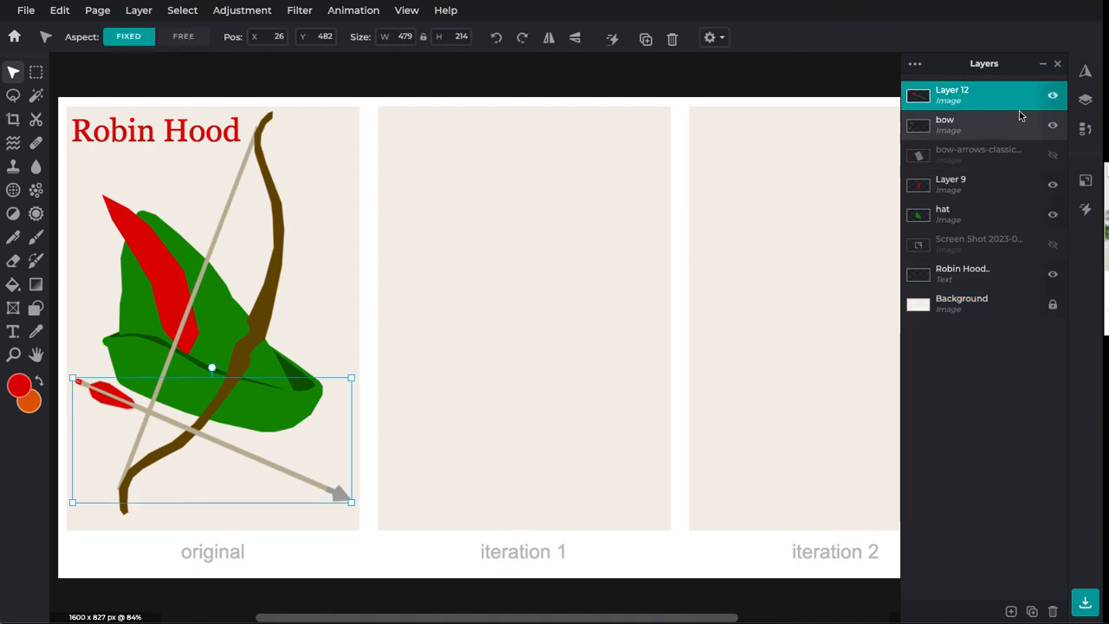
left_click(1053, 98)
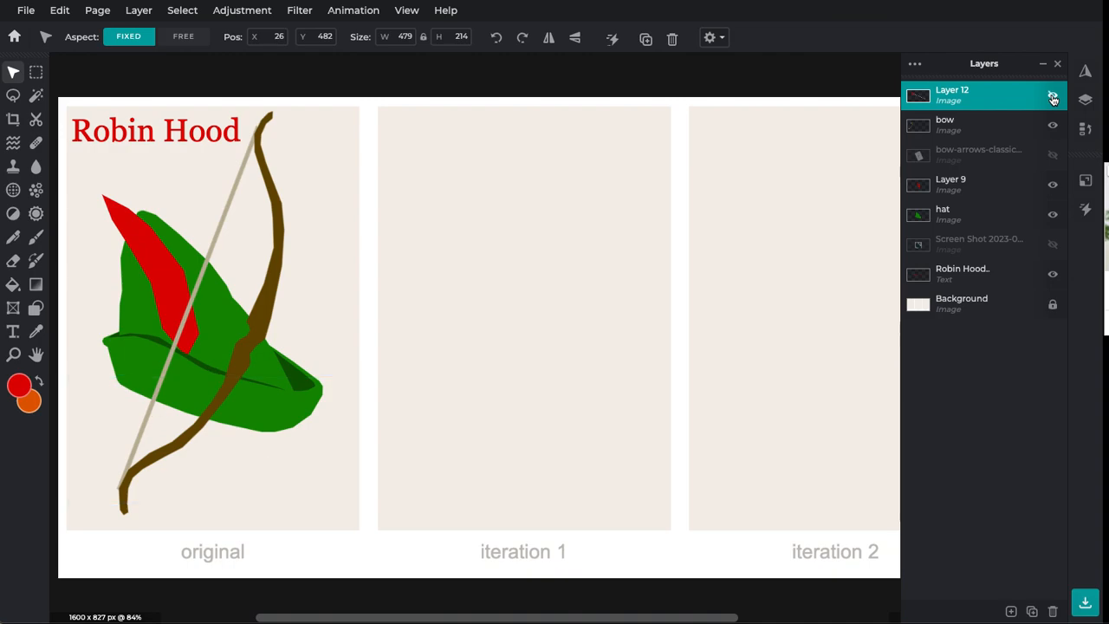
left_click(1053, 98)
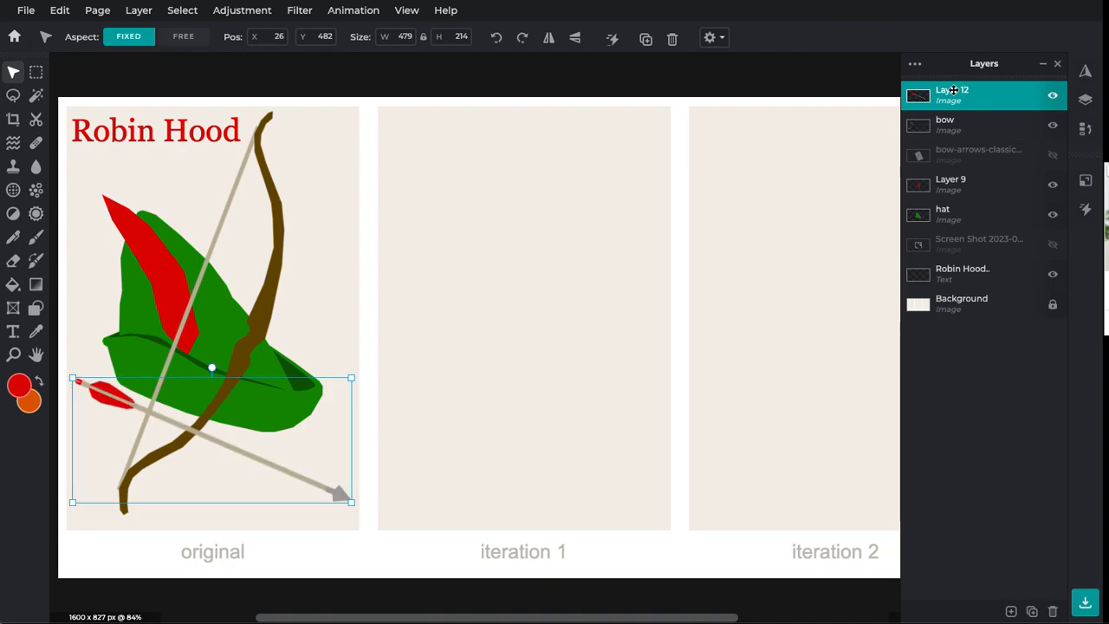
left_click(953, 90)
double_click(827, 123)
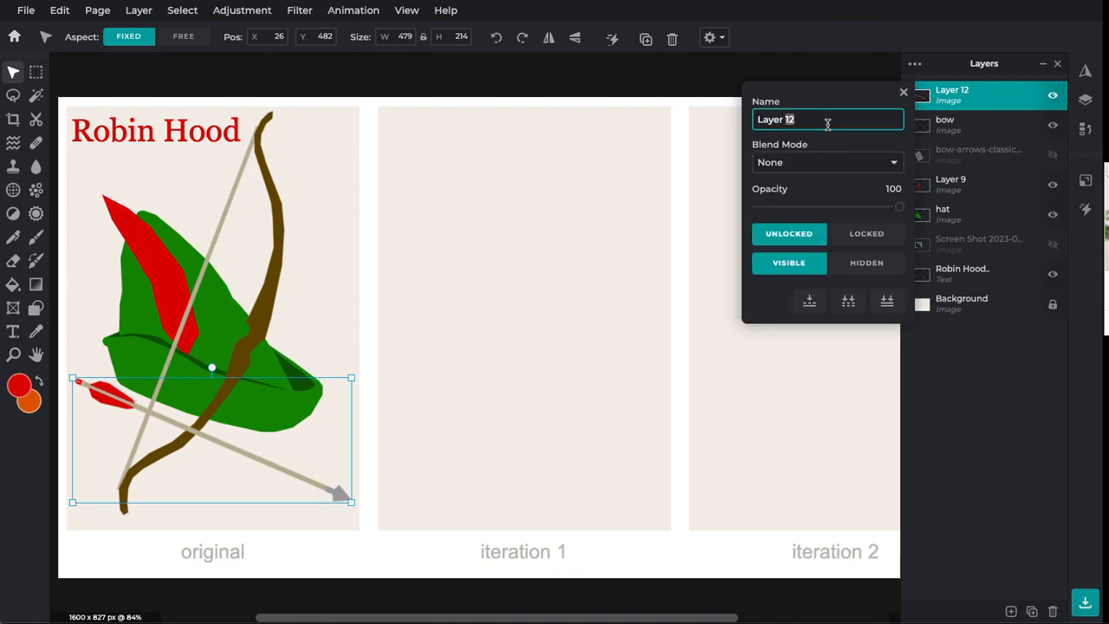
triple_click(829, 116)
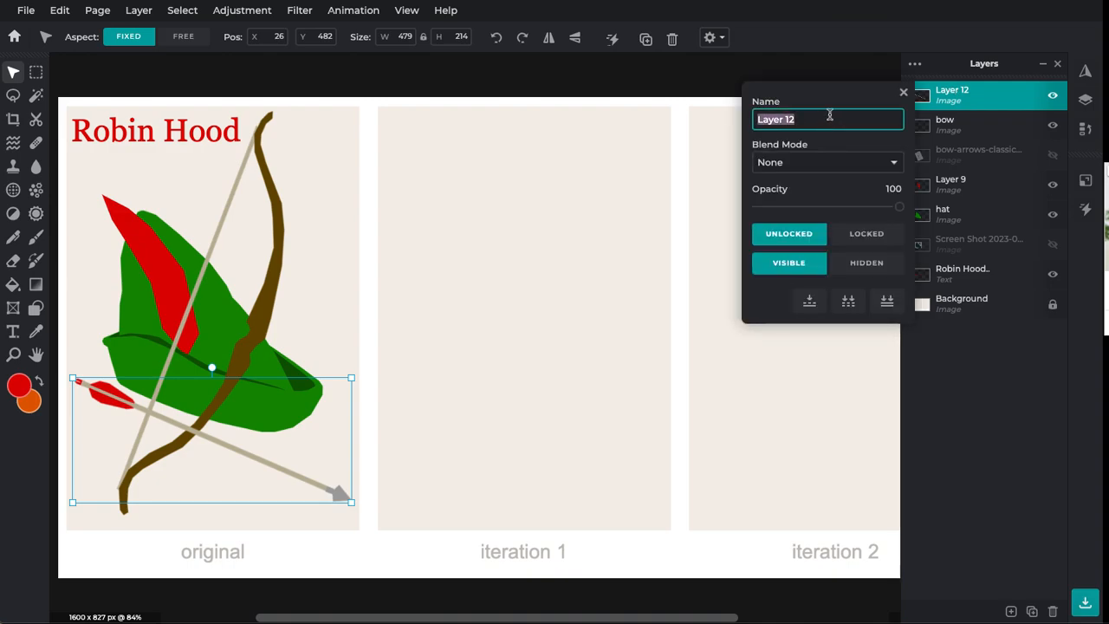
type("ar")
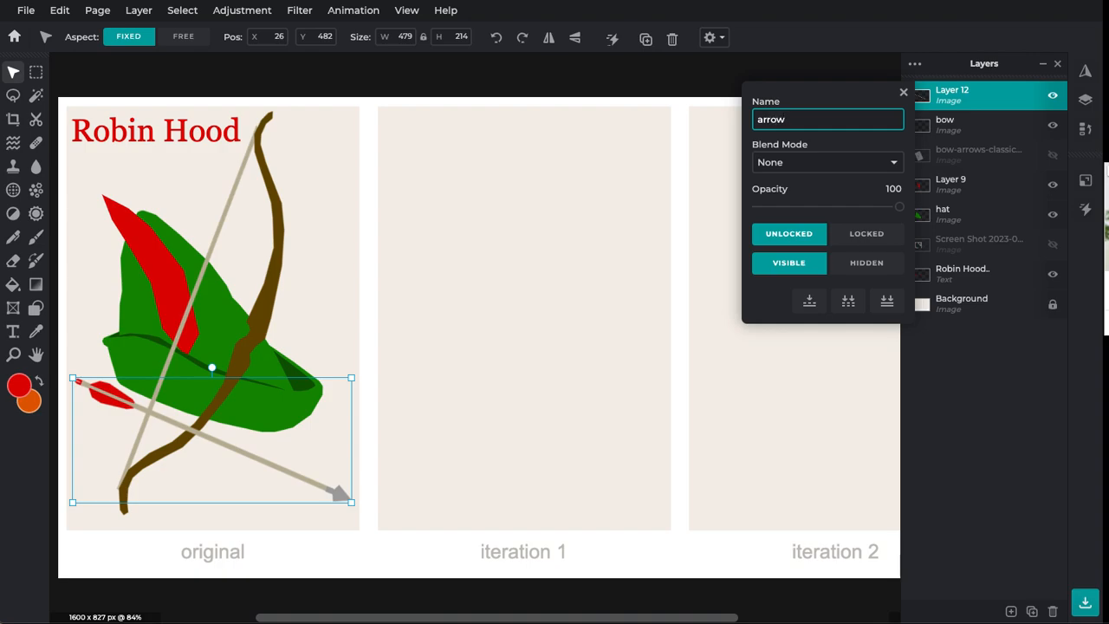
type("row")
key("Return")
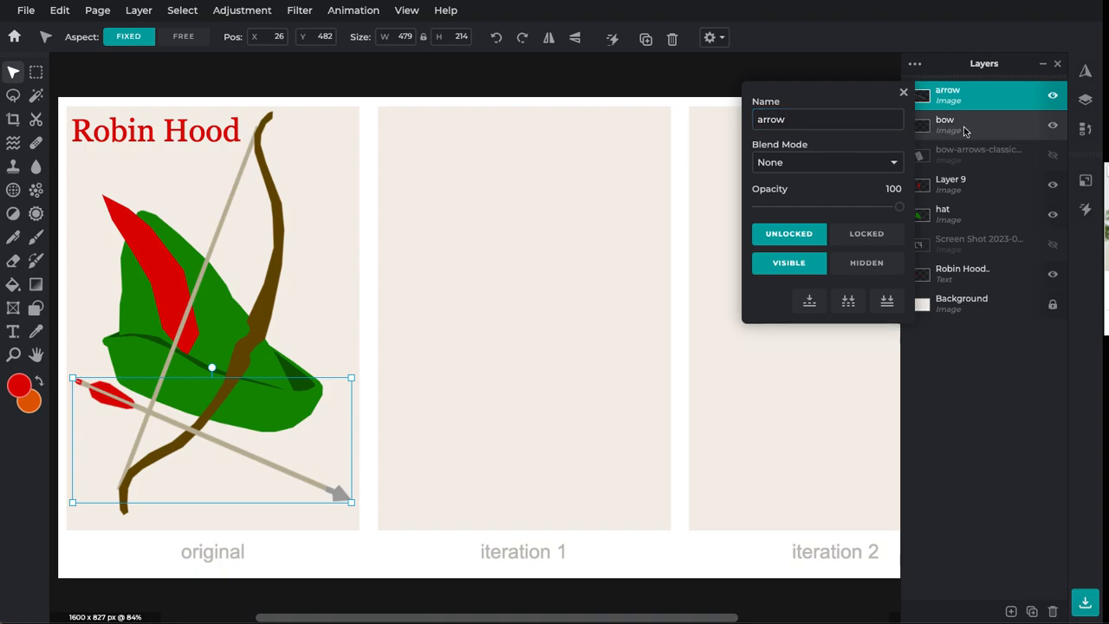
- Show the hidden bow-arrows-classic reference image to check it, and delete that layer
left_click(964, 130)
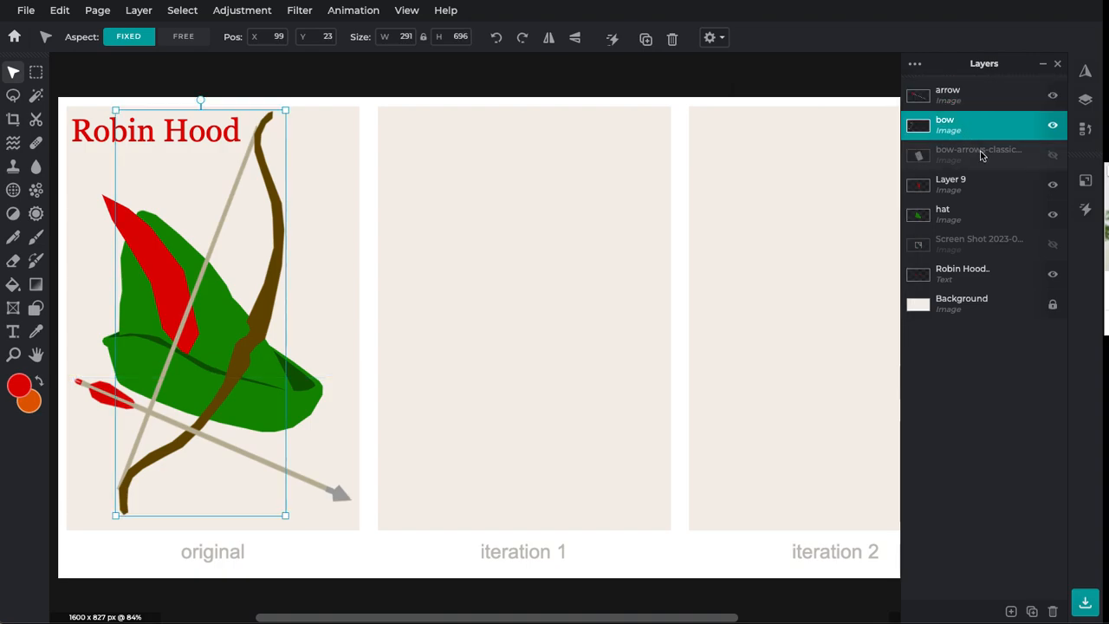
left_click(982, 153)
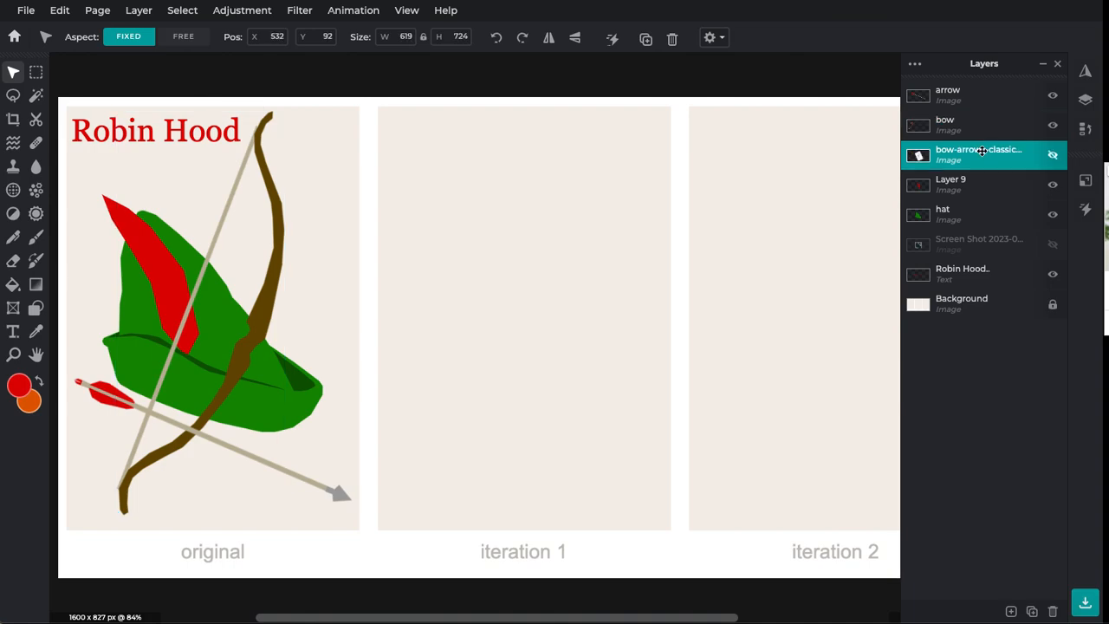
left_click(1053, 160)
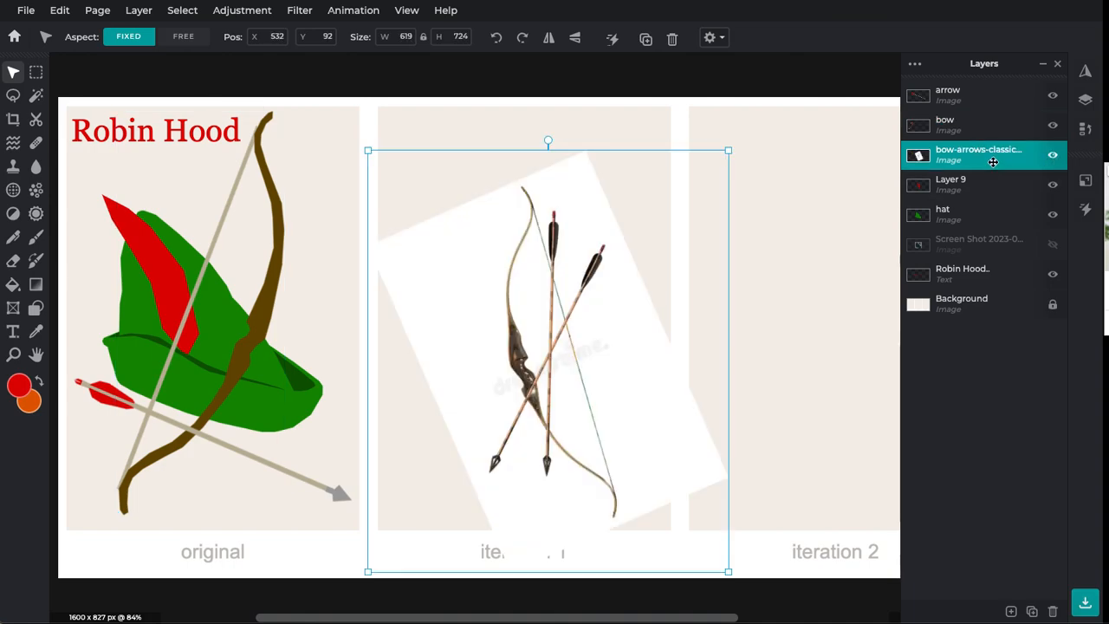
key("Delete")
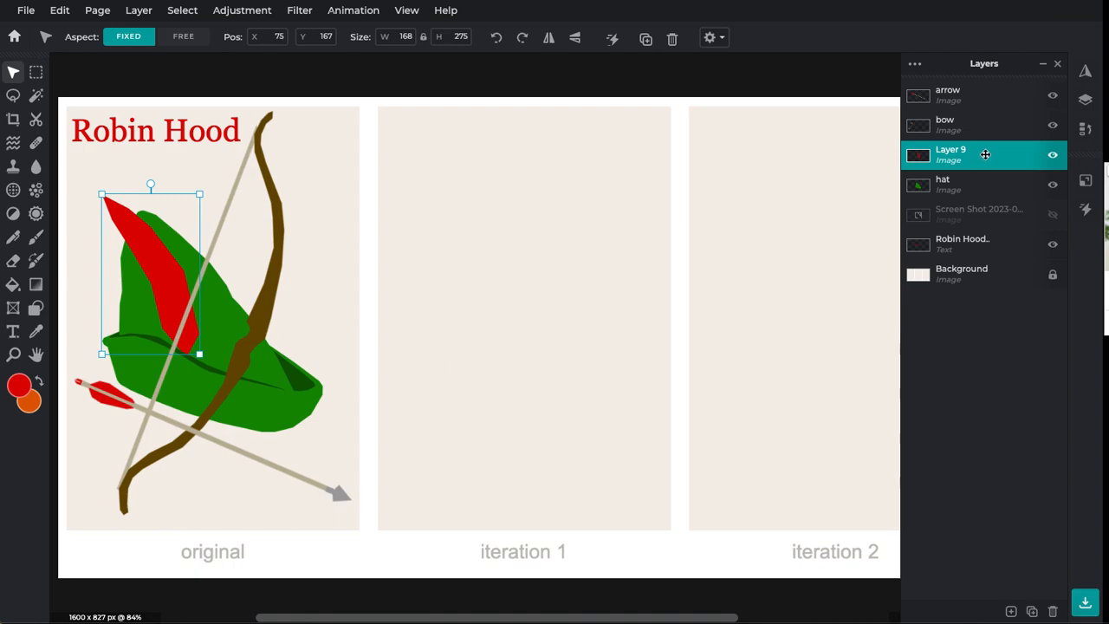
- Merge the red feather layer, Layer 9, down into the hat layer
left_click(1054, 157)
left_click(1054, 158)
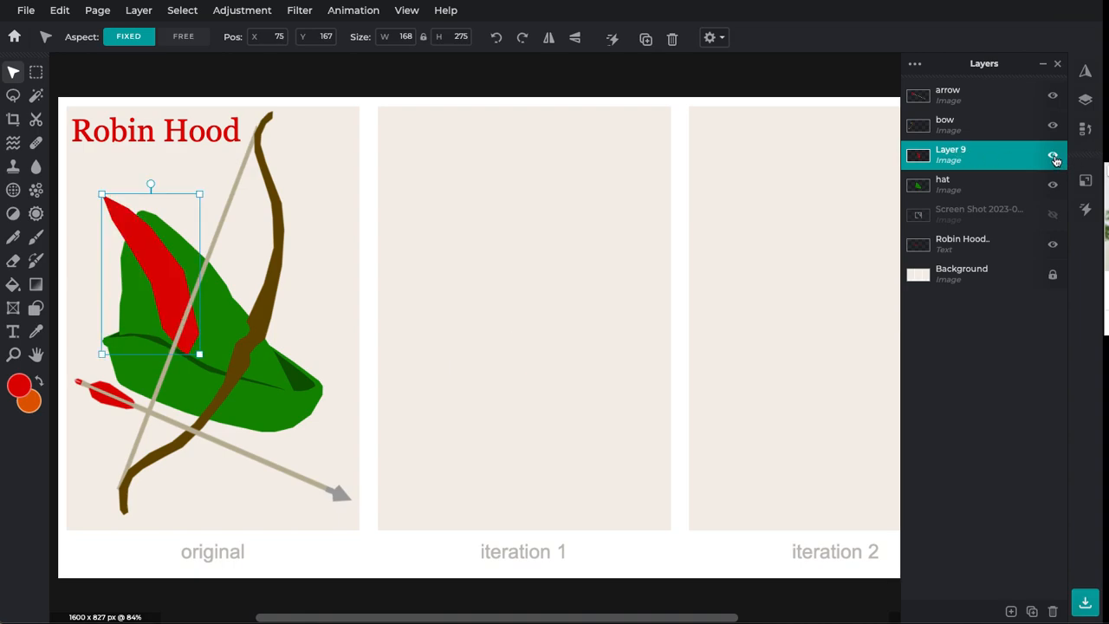
left_click(943, 185)
left_click(950, 152)
left_click(989, 156)
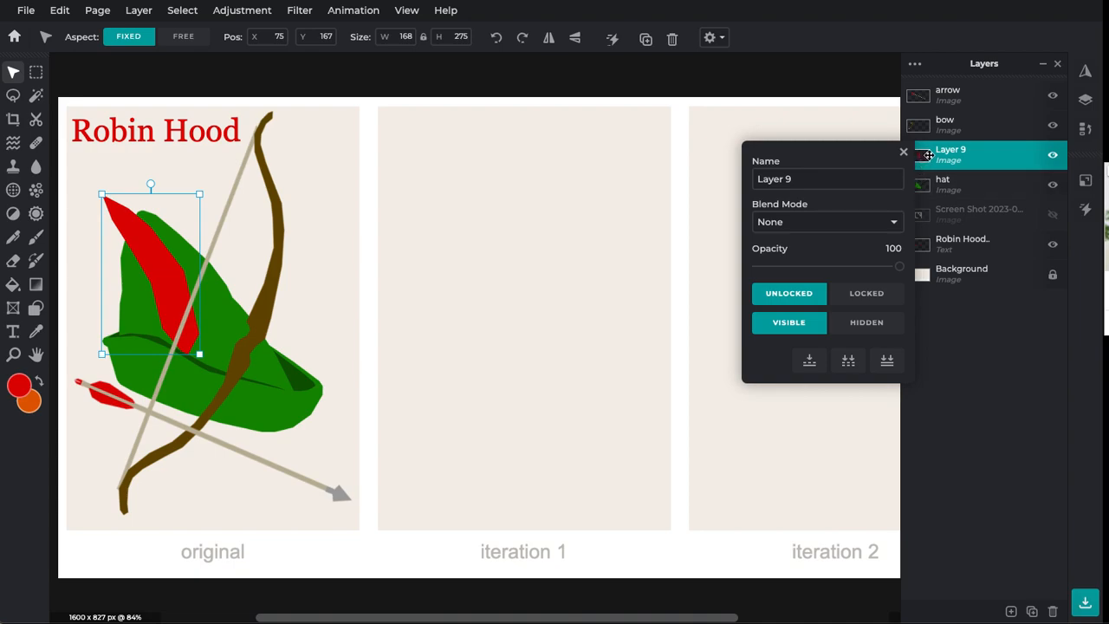
left_click(810, 362)
- Check the merged feather and hat layer by toggling its visibility, and rename it as hat
left_click(1053, 155)
left_click(1053, 155)
left_click(957, 153)
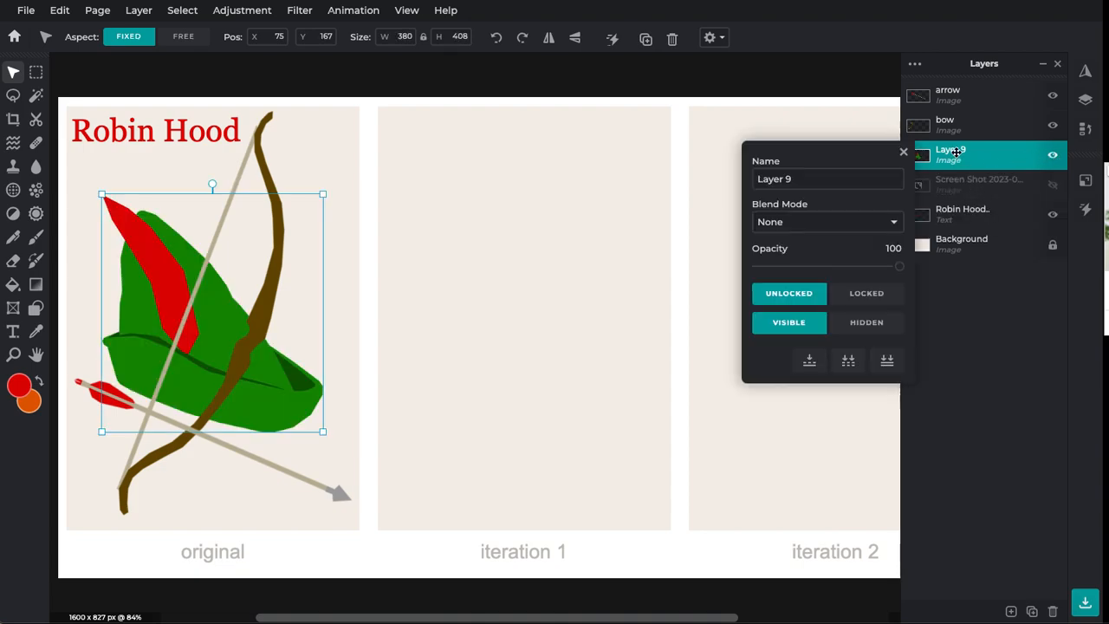
left_click(817, 182)
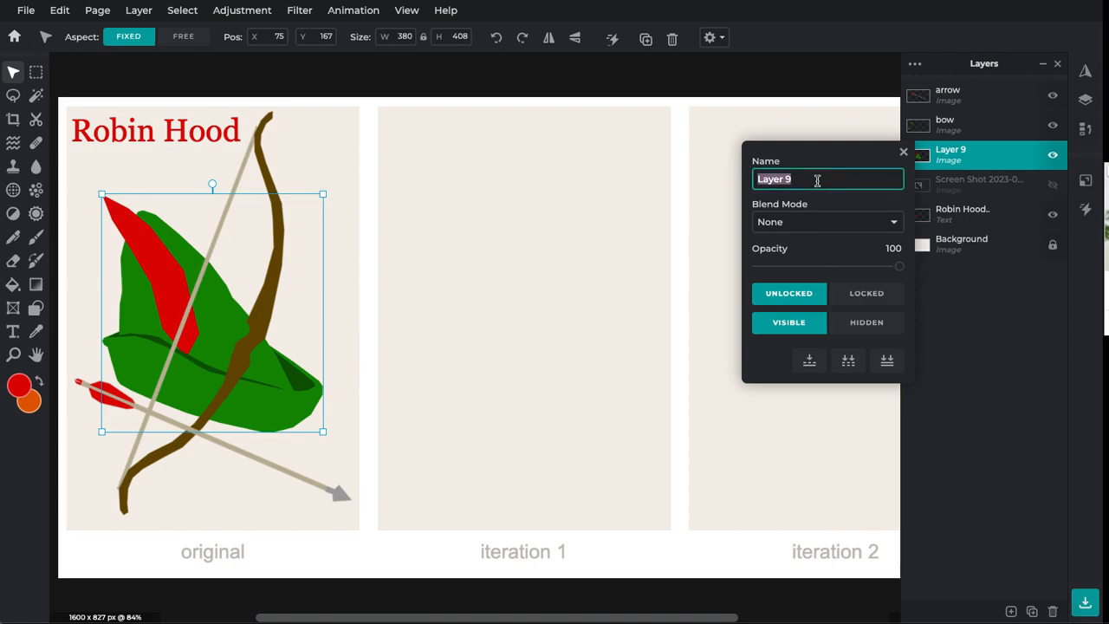
type("hat")
key("Return")
- Show the hidden Screen Shot reference image to check it, and delete that layer
left_click(957, 183)
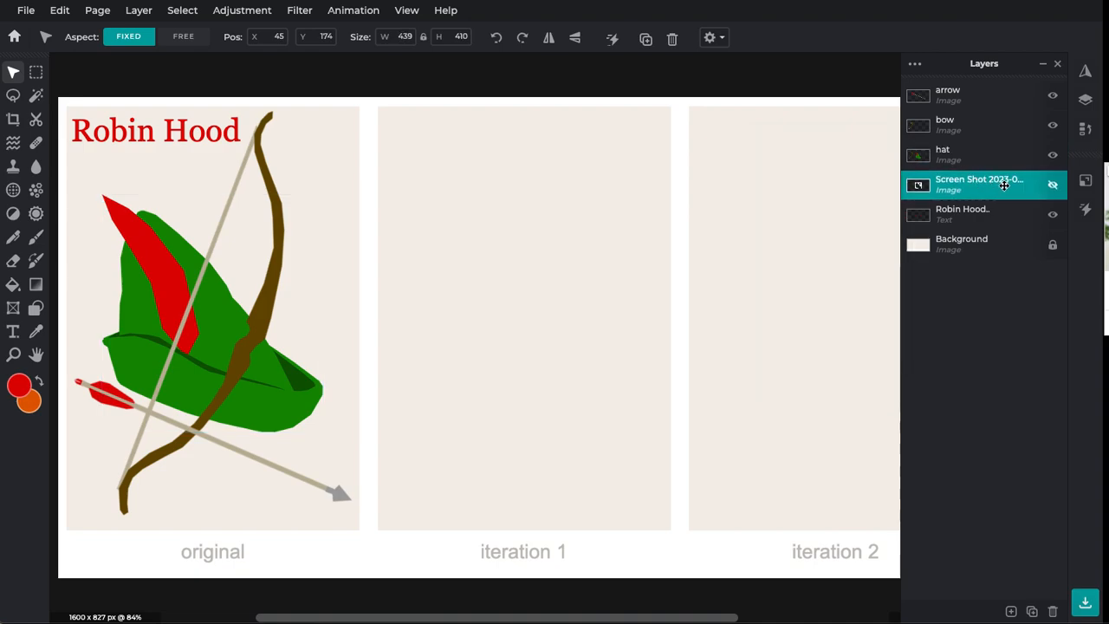
left_click(1053, 185)
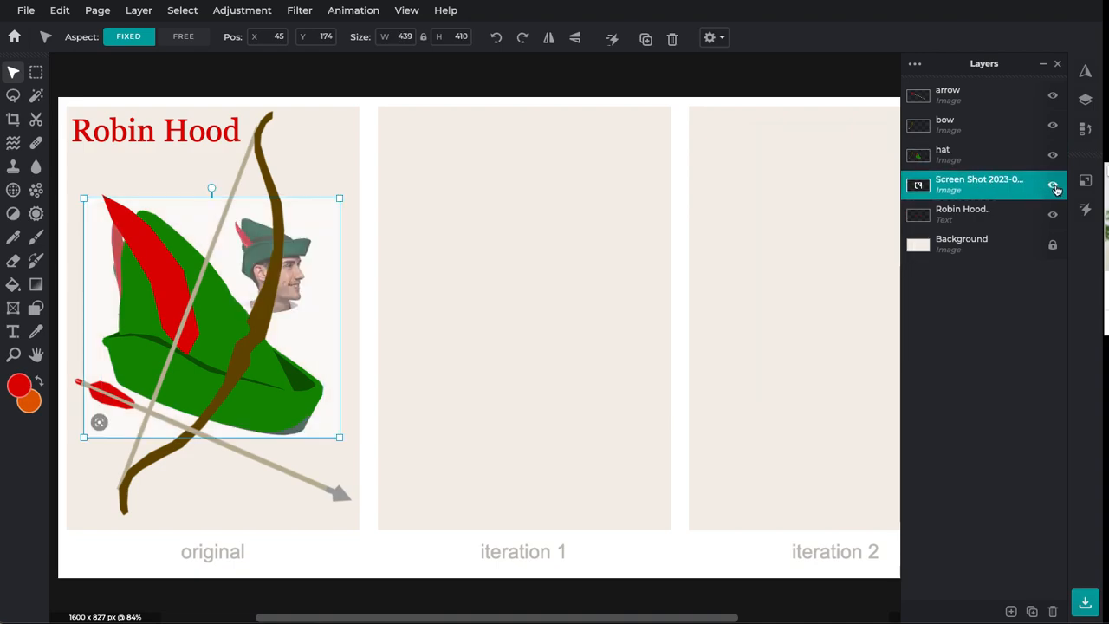
key("Delete")
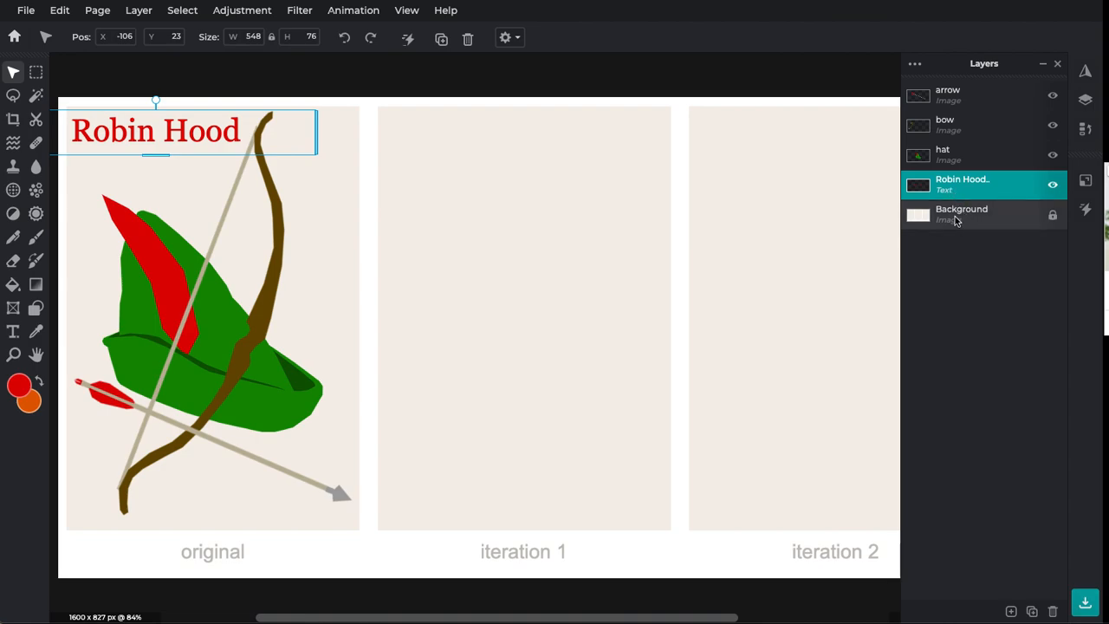
- Check the content of the Robin Hood text, hat, bow and arrow layers by hiding and reshowing each one
left_click(1052, 186)
left_click(1052, 187)
left_click(1053, 157)
left_click(1053, 157)
left_click(1052, 128)
left_click(1052, 128)
left_click(1054, 97)
left_click(1054, 97)
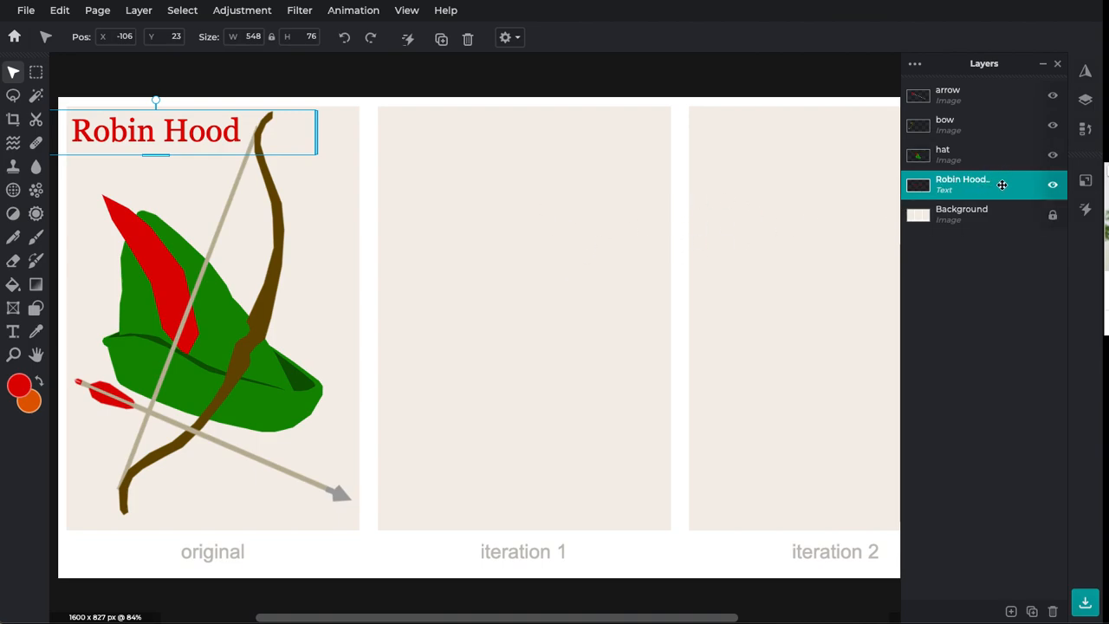
- Duplicate the Robin Hood text, hat, bow and arrow layers together and place the copies over the iteration 1 panel
left_click(993, 160, "shift")
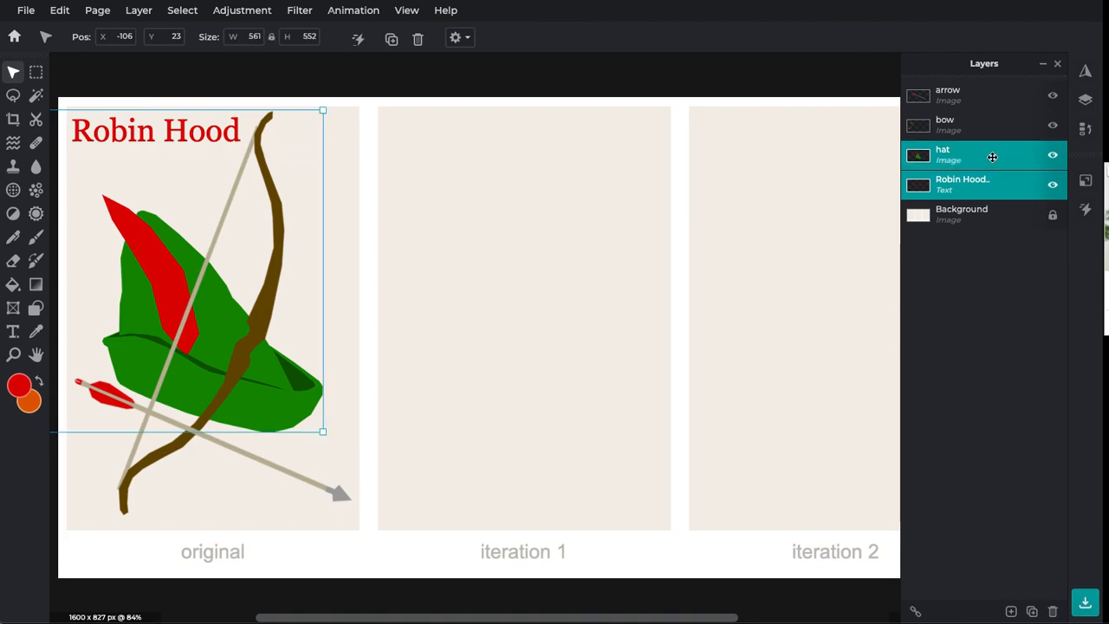
left_click(990, 128, "shift")
left_click(979, 94, "shift")
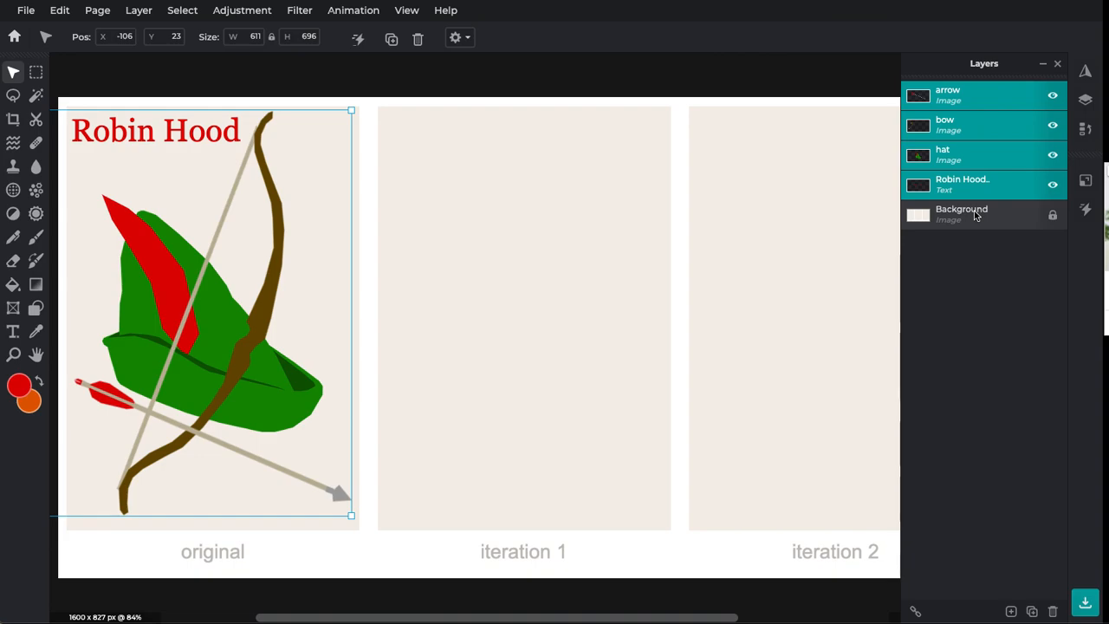
key("ctrl+c")
key("ctrl+v")
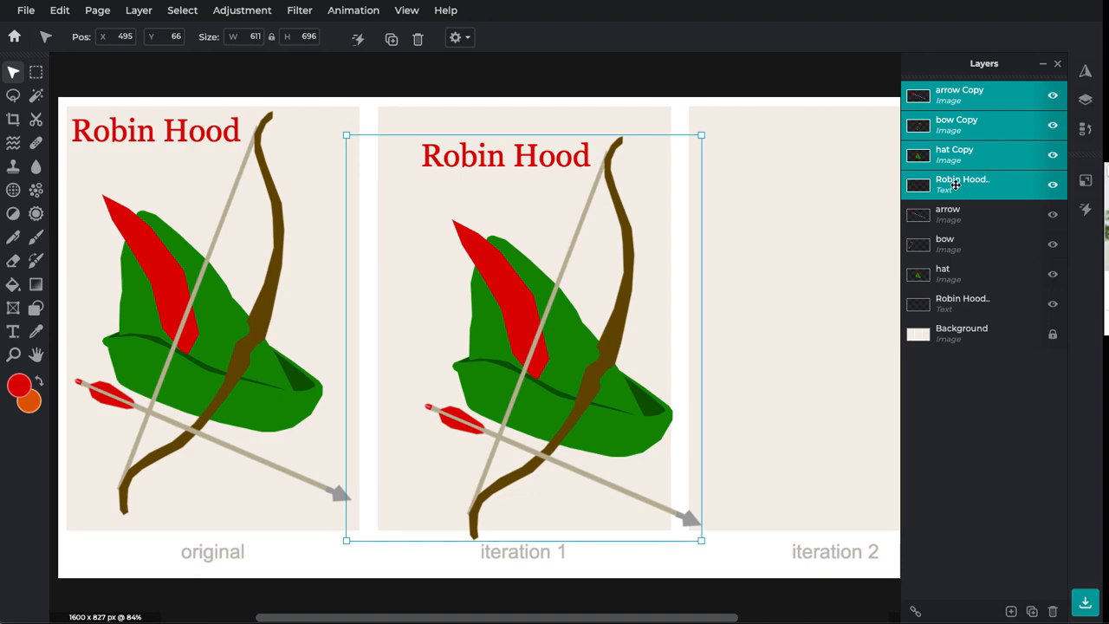
scroll(761, 208, "down", 3)
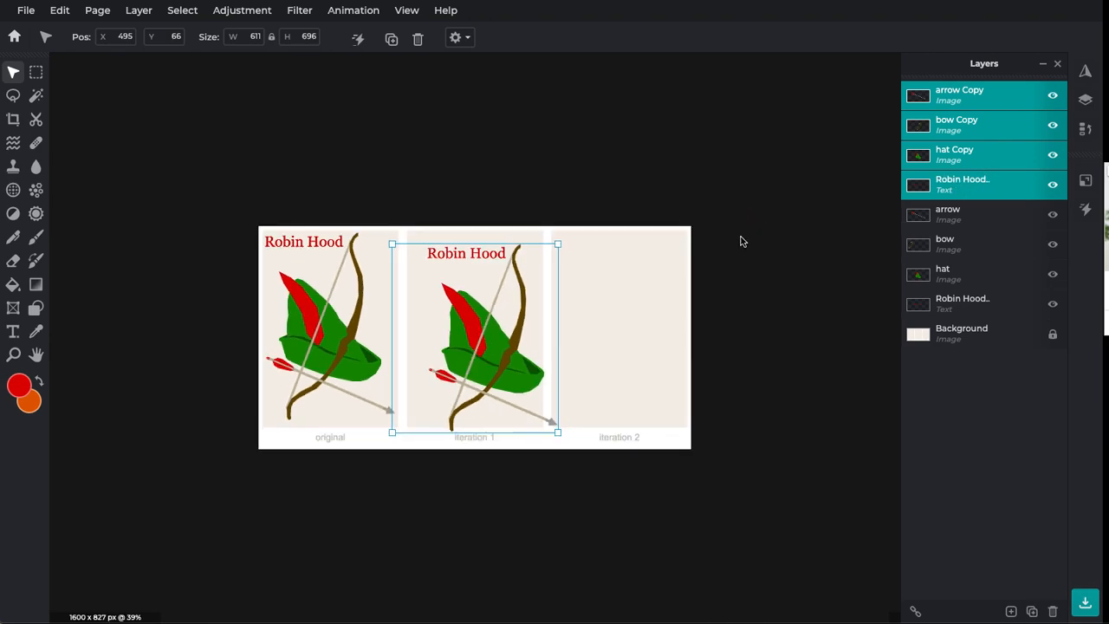
scroll(581, 317, "up", 4)
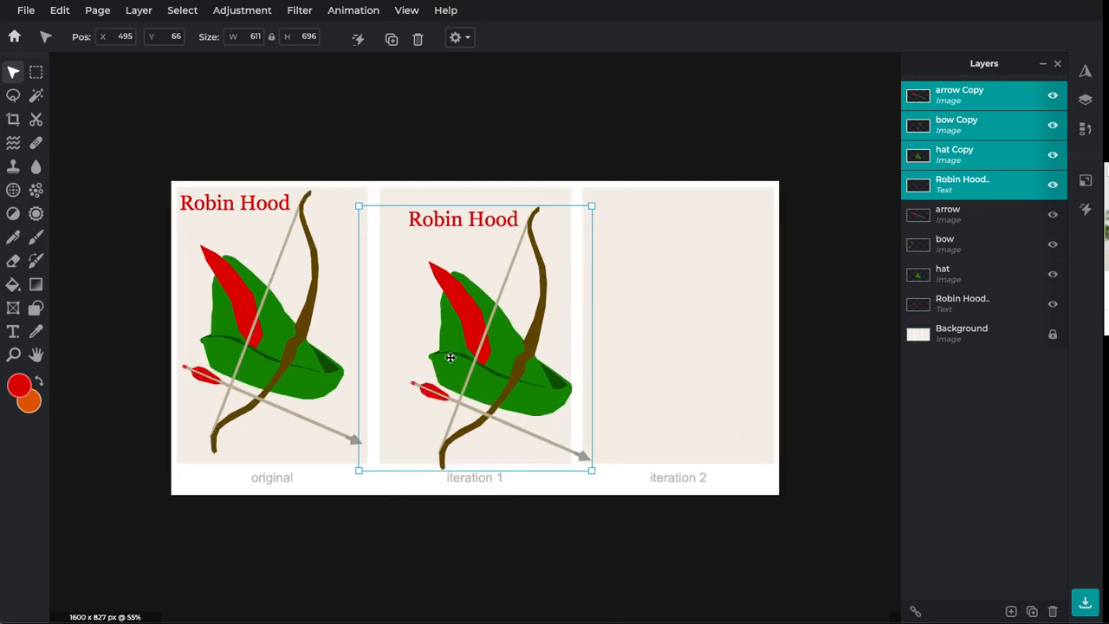
scroll(455, 353, "down", 2)
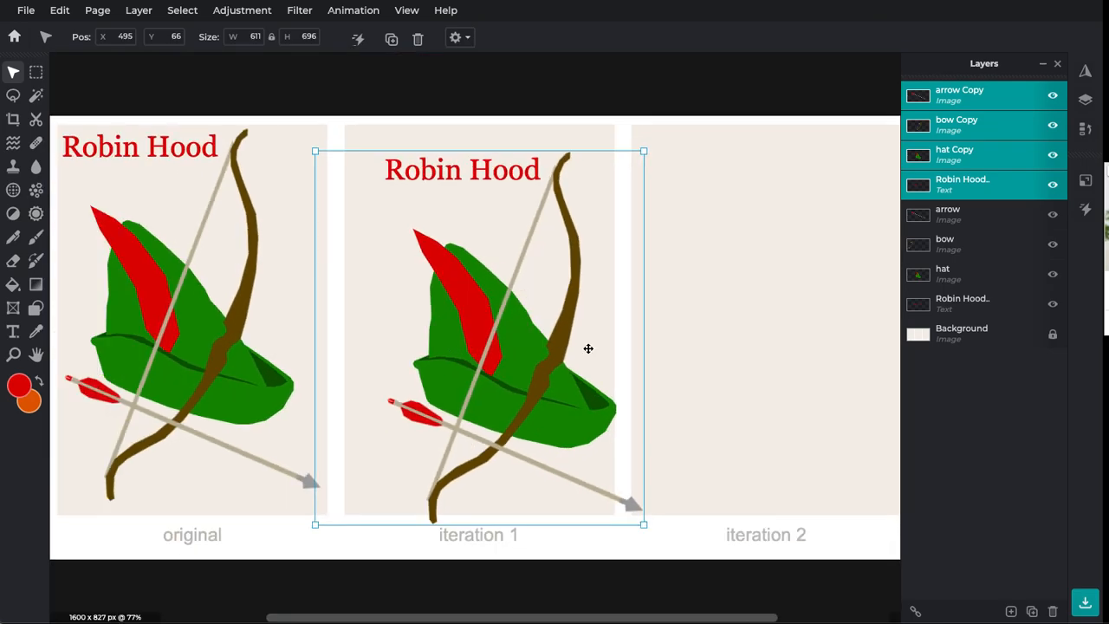
left_click(780, 355)
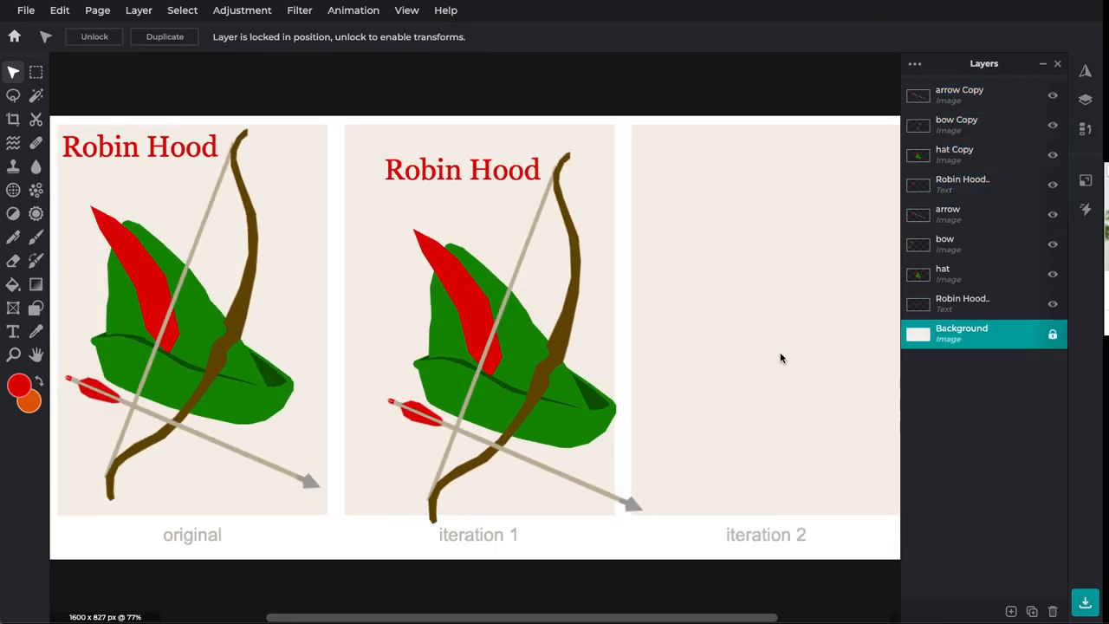
- Shrink the iteration 1 bow to about 257 × 615 px, rotate it nearly upright and place it toward the panel's right side
left_click(463, 312)
left_click_drag(463, 313, 458, 276)
left_click_drag(489, 113, 416, 131)
left_click_drag(491, 109, 490, 157)
left_click_drag(537, 318, 582, 299)
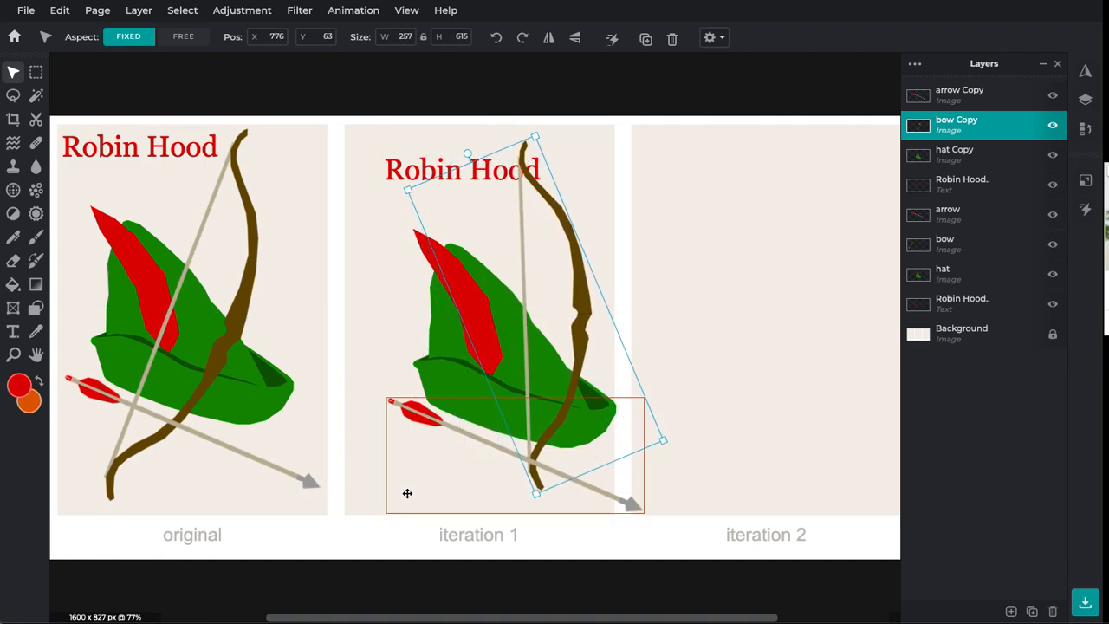
- Rotate the iteration 1 arrow to horizontal, scale it to about 392 × 175 px and lay it across the bow
left_click(462, 430)
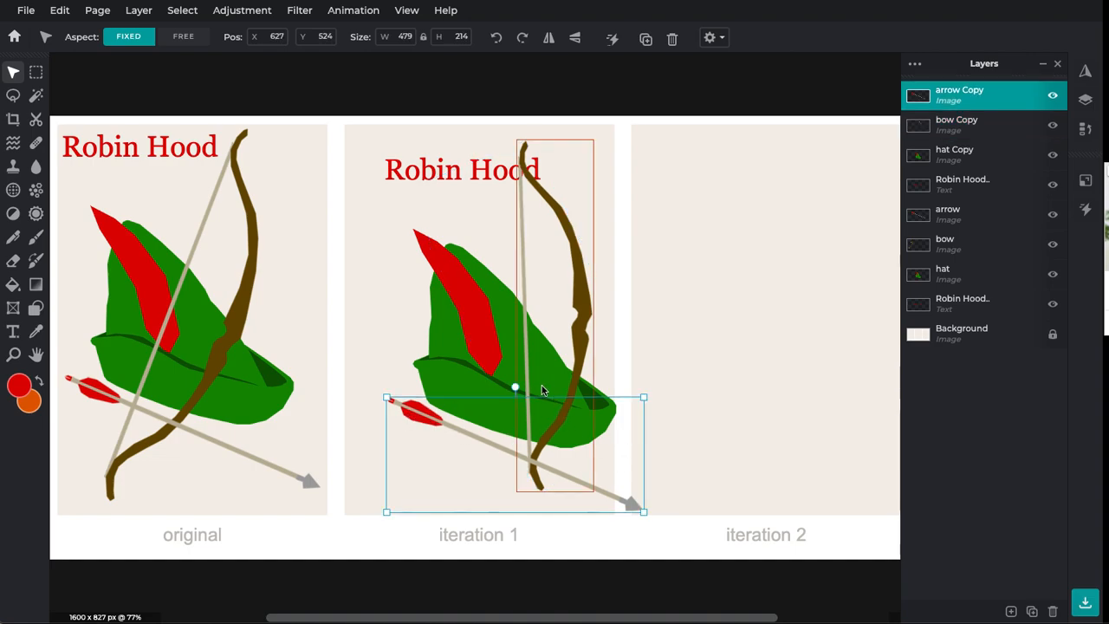
left_click_drag(514, 386, 484, 380)
left_click_drag(472, 453, 421, 254)
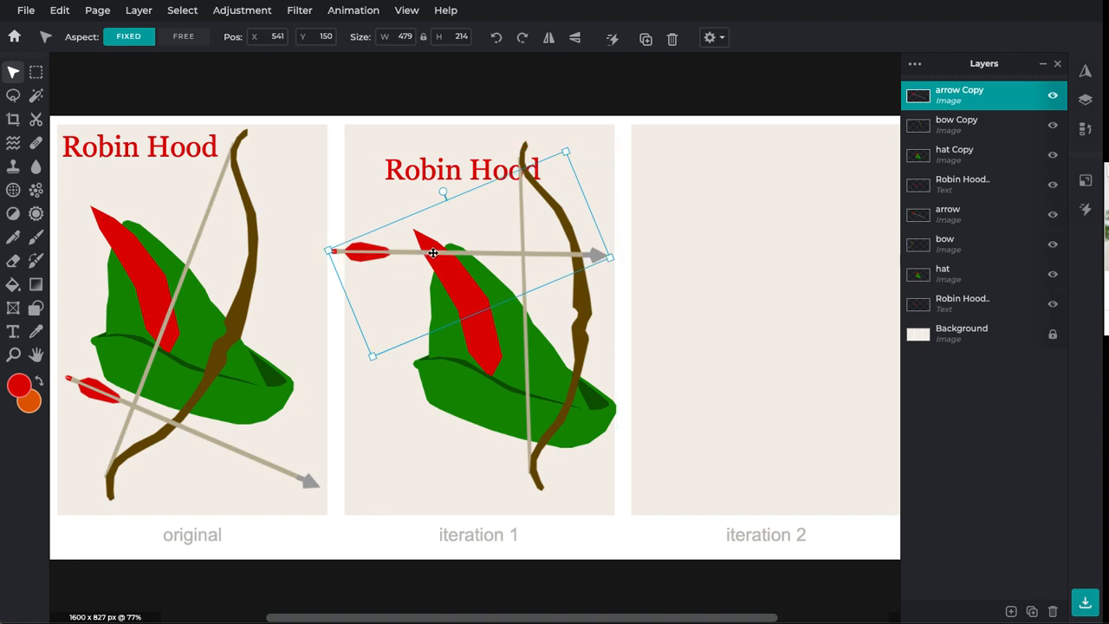
left_click_drag(611, 258, 533, 292)
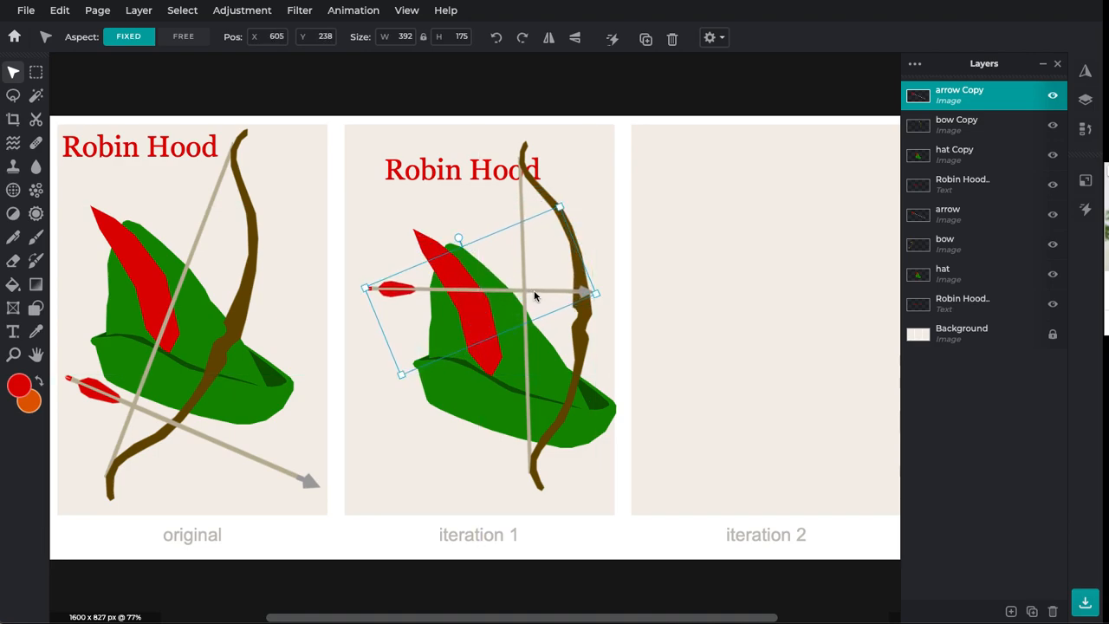
- Stack two copies of the horizontal arrow beneath it and shift the bow left so the arrowheads extend past it
key("ctrl+c")
key("ctrl+v")
left_click_drag(560, 296, 556, 335)
key("ctrl+c")
key("ctrl+v")
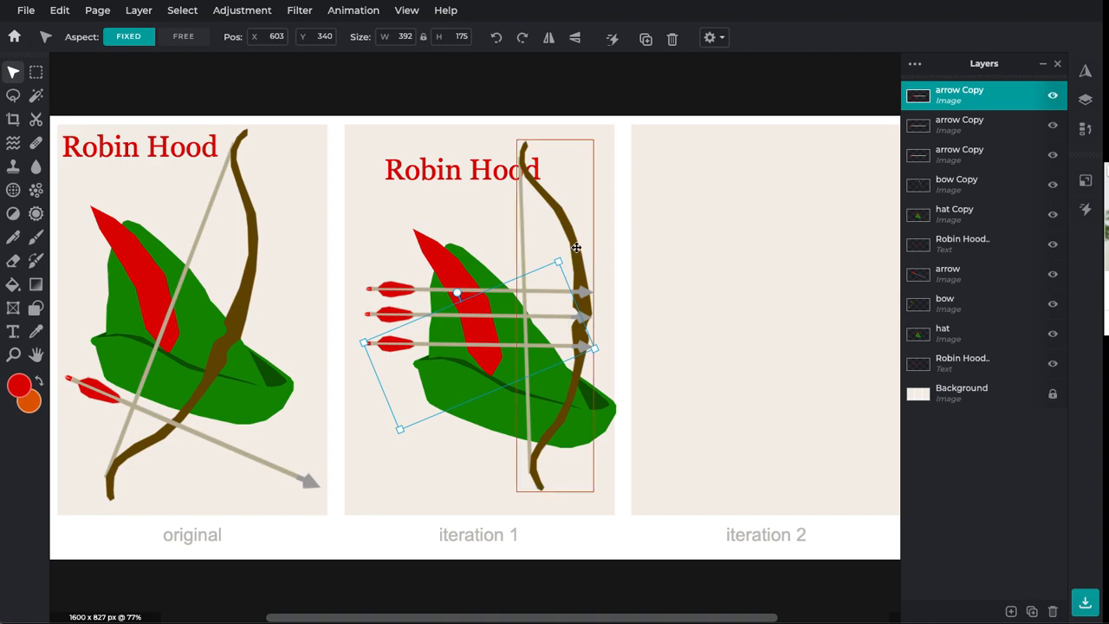
left_click(654, 251)
left_click_drag(559, 208, 522, 212)
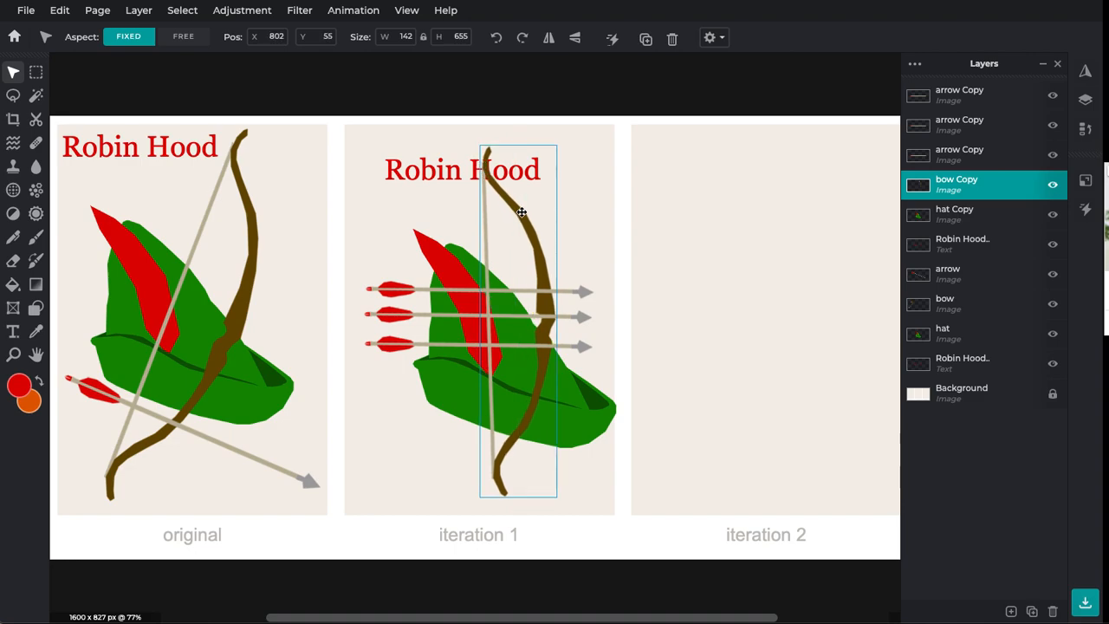
- Shrink the iteration 1 hat to about 216 × 232 px and move it to the panel's upper-left corner, above the arrows
left_click(446, 390)
left_click_drag(615, 230, 528, 311)
left_click_drag(460, 414, 404, 229)
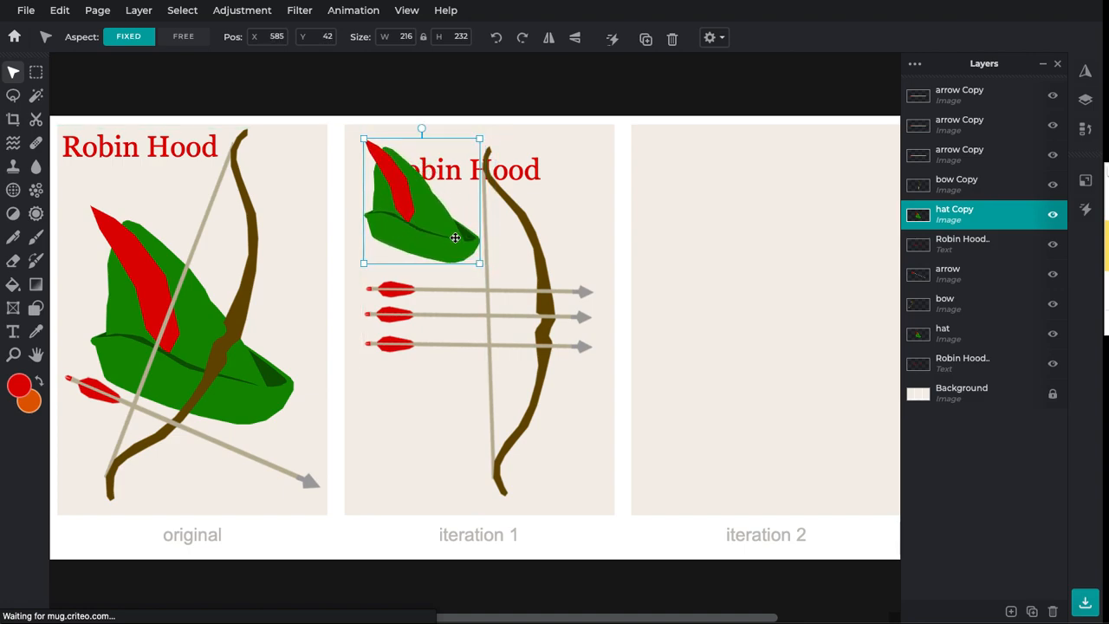
- Move the iteration 1 Robin Hood title down to the bottom of its panel, centred horizontally
left_click(526, 177)
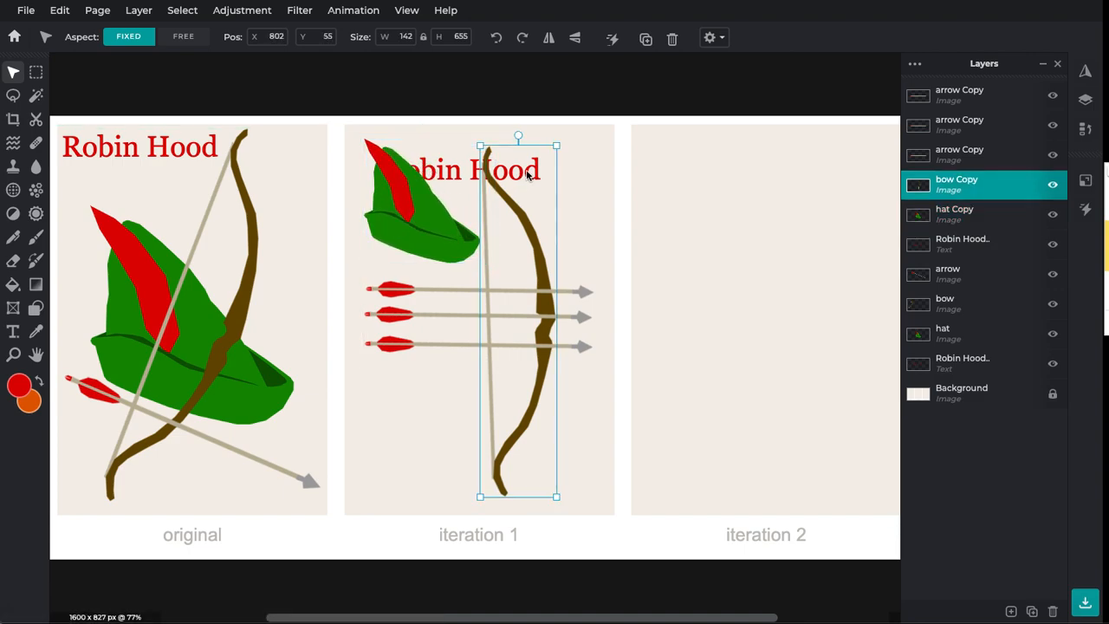
left_click(456, 162)
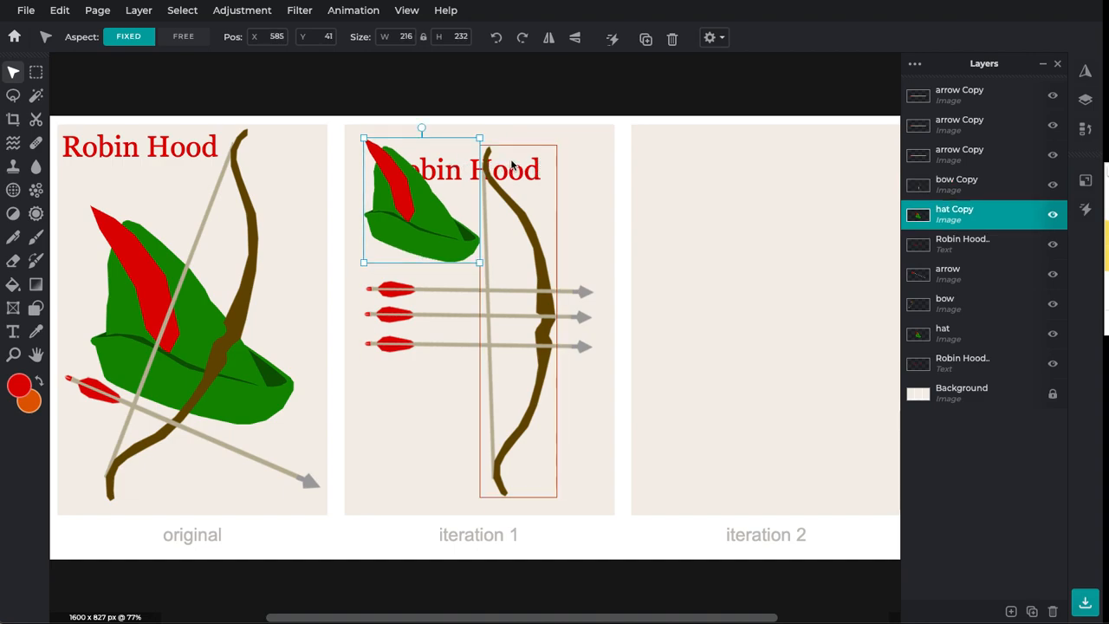
left_click_drag(570, 168, 586, 497)
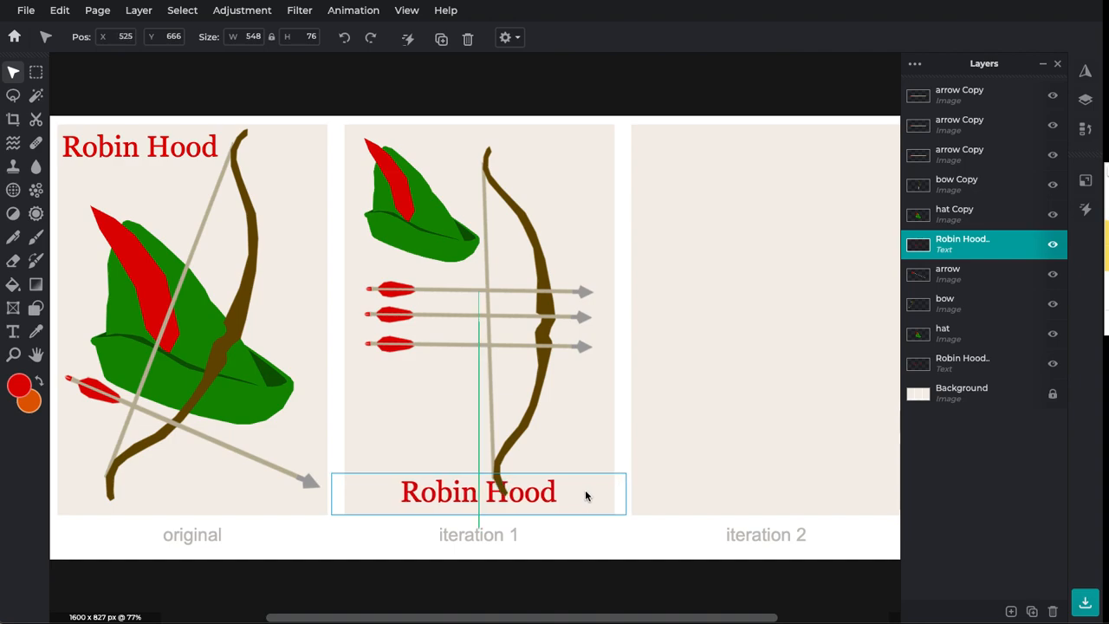
left_click_drag(586, 496, 586, 497)
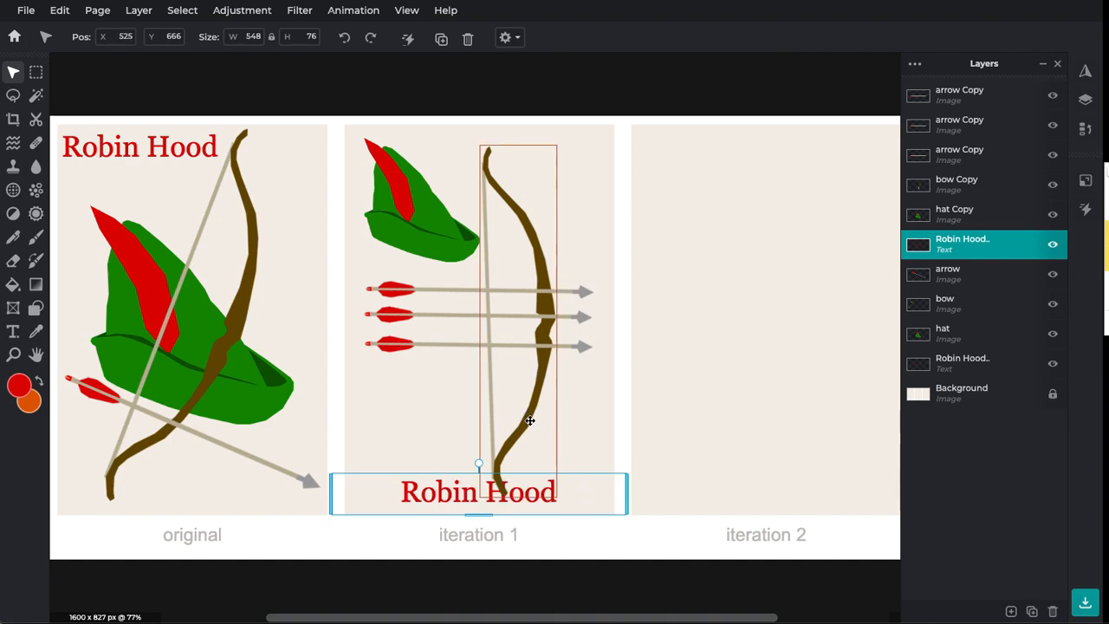
- Shrink the iteration 1 bow to about 122 × 563 px and shift it up and right, clear of the title
left_click(529, 420)
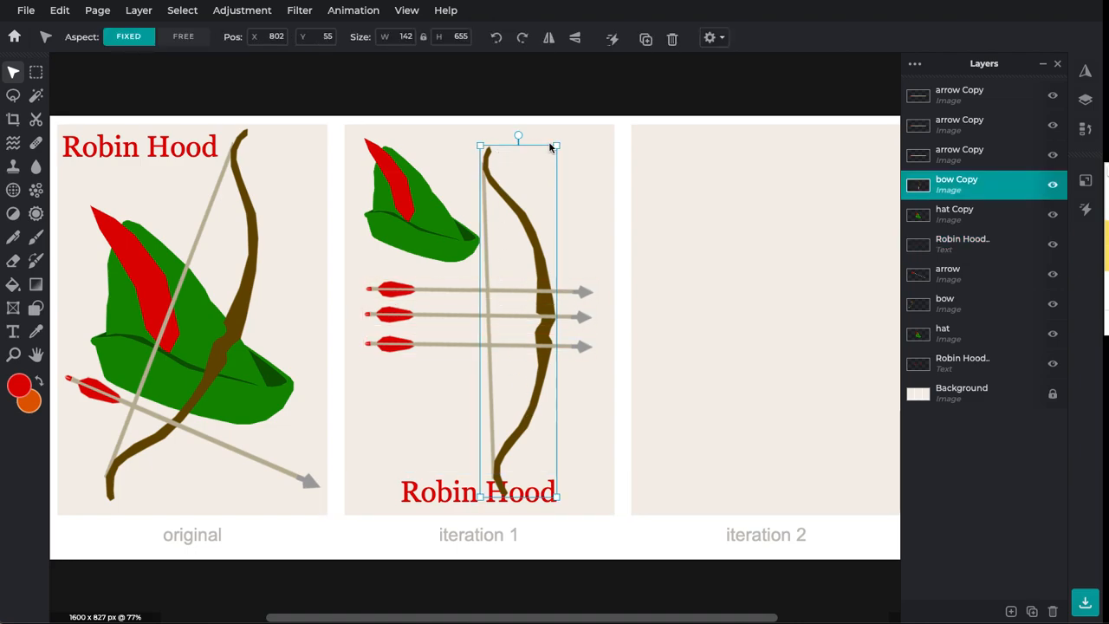
left_click_drag(557, 143, 546, 161)
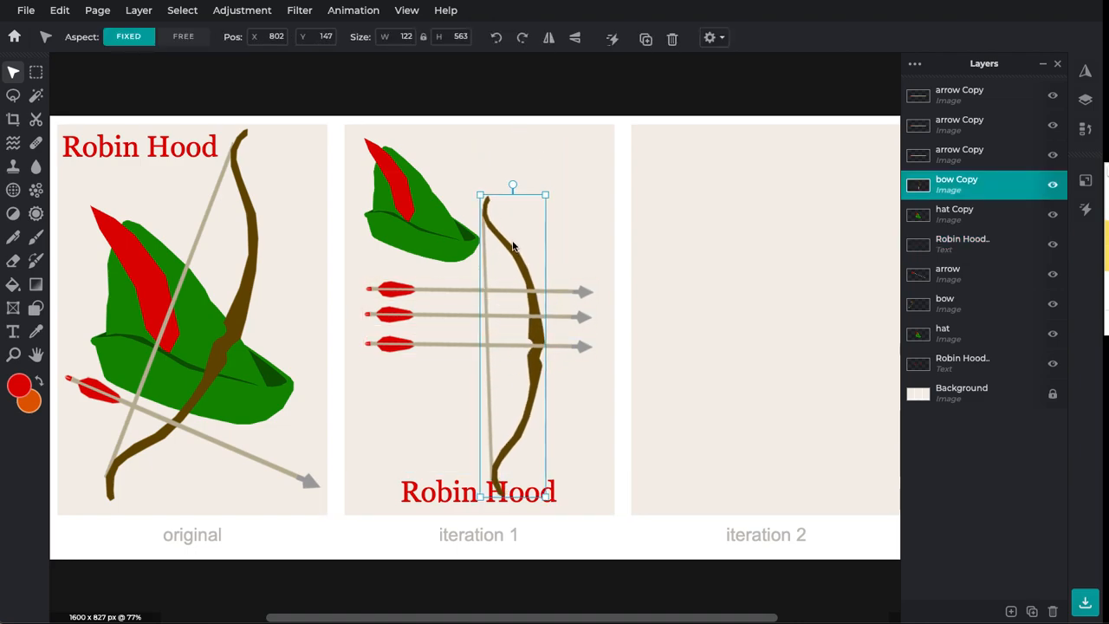
left_click_drag(518, 246, 526, 222)
left_click(467, 97)
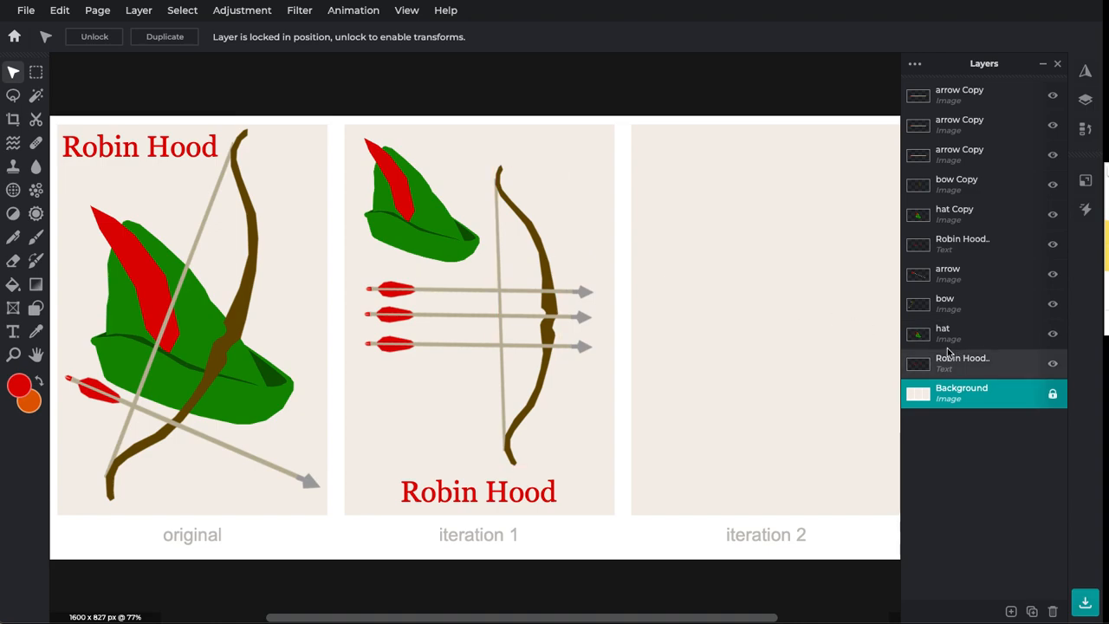
- Duplicate the original title, hat, bow and arrow layers together and move the copies into the iteration 2 panel
left_click(968, 365)
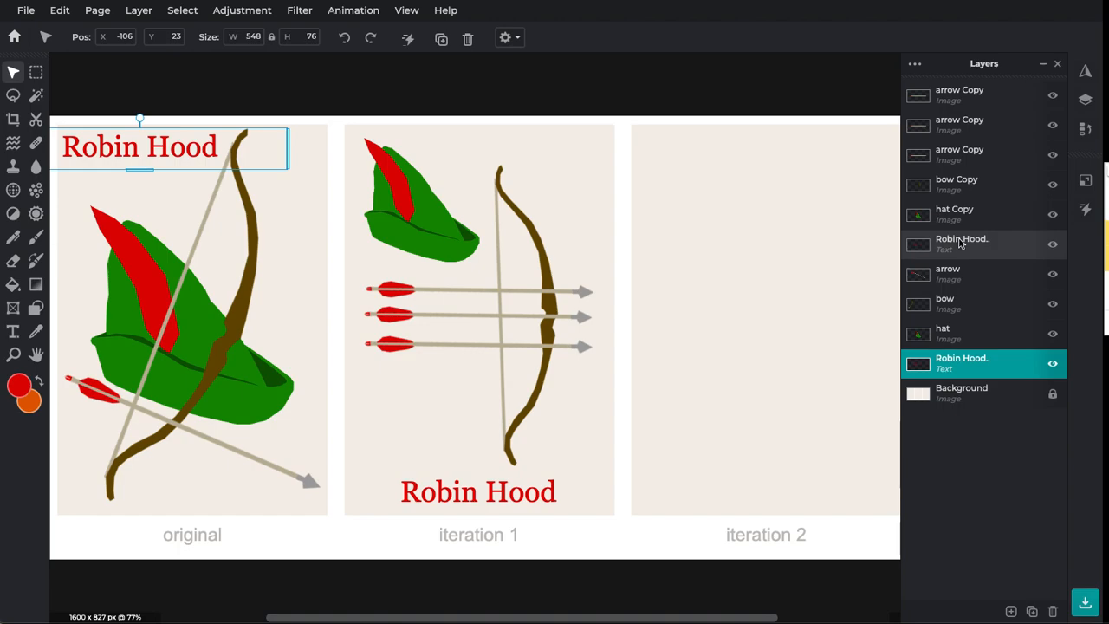
left_click(959, 337, "ctrl")
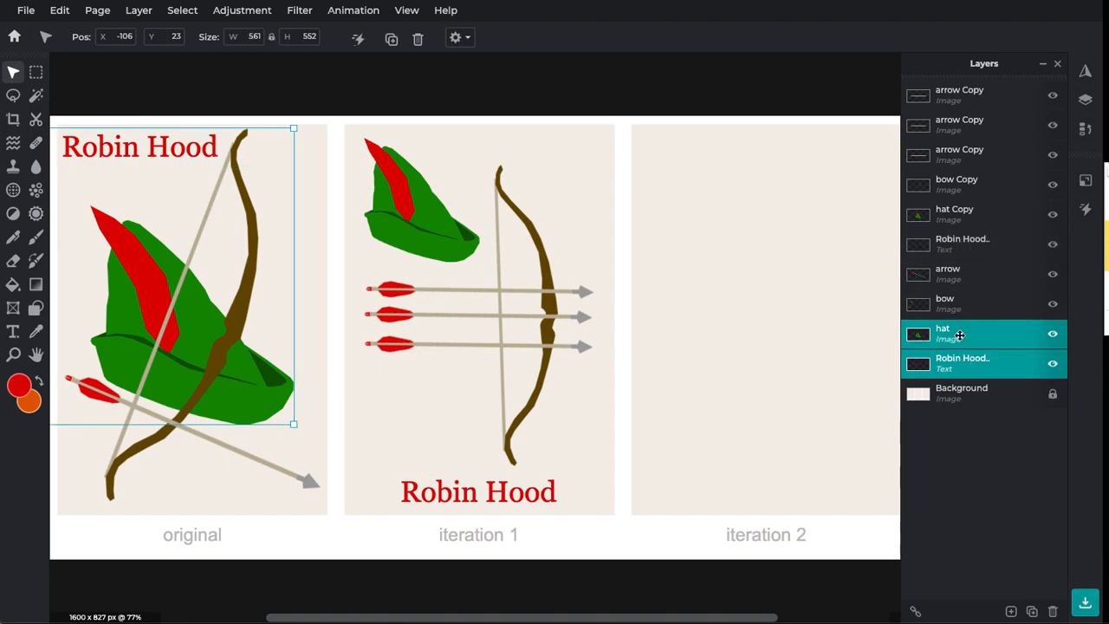
left_click(959, 305, "ctrl")
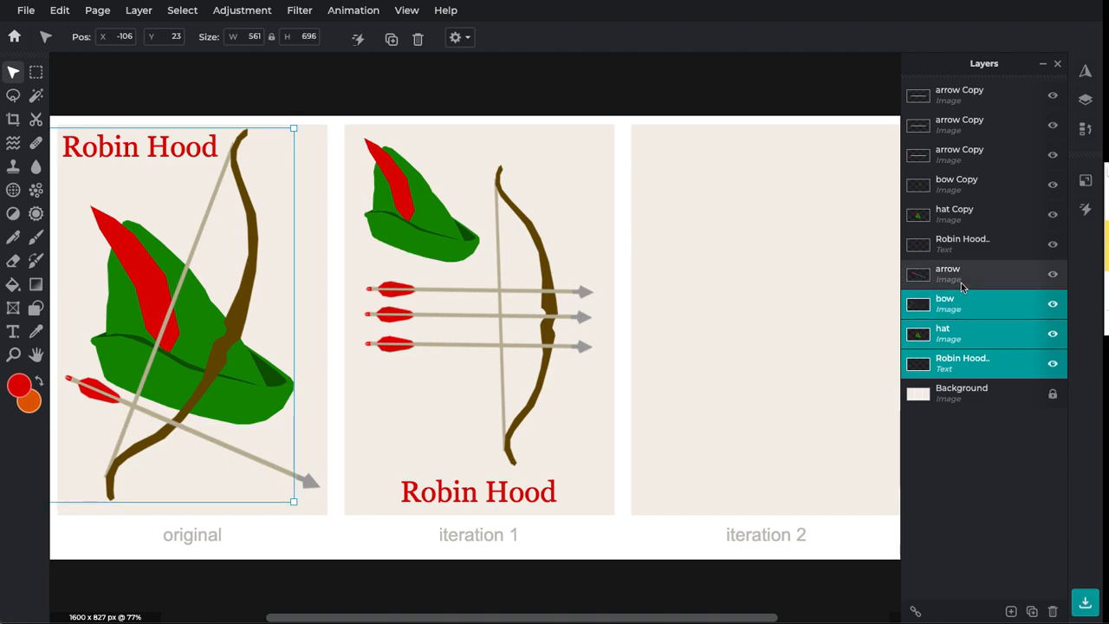
left_click(960, 277, "ctrl")
key("ctrl+c")
key("ctrl+v")
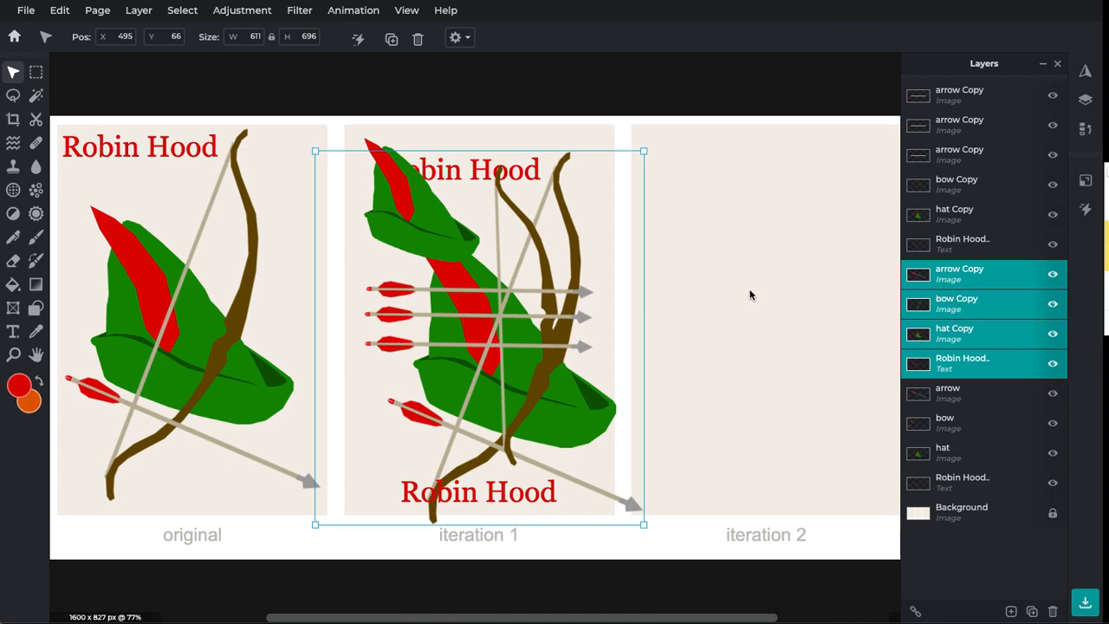
left_click_drag(336, 176, 615, 164)
left_click(551, 115)
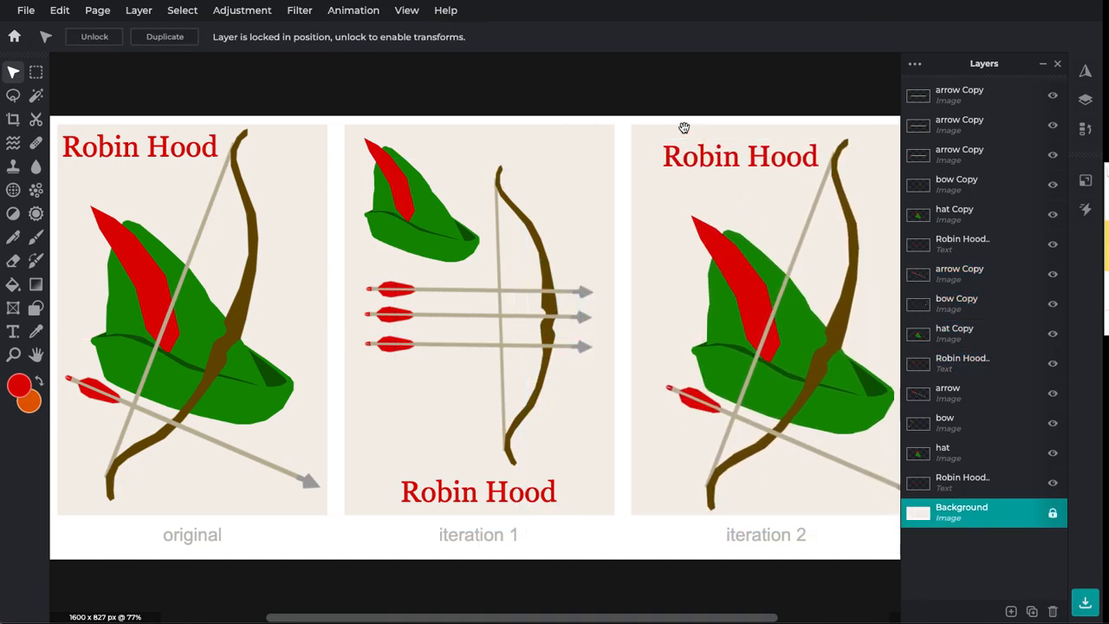
- Rotate the iteration 2 bow until its string is vertical and shrink it to about 209 × 500 px
scroll(673, 117, "right", 5)
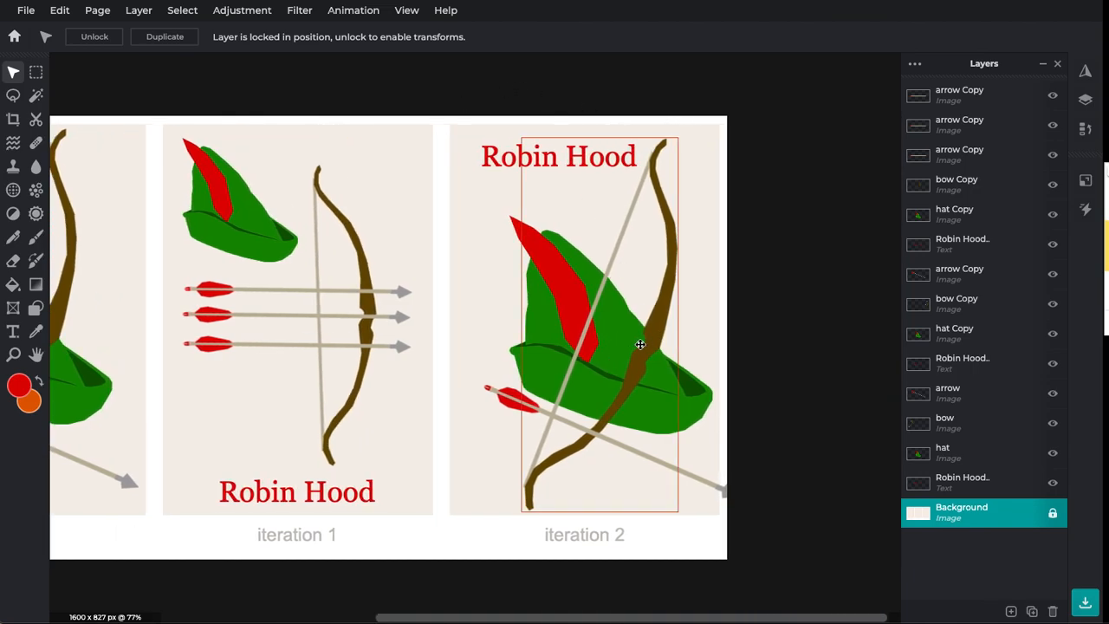
left_click_drag(650, 335, 642, 328)
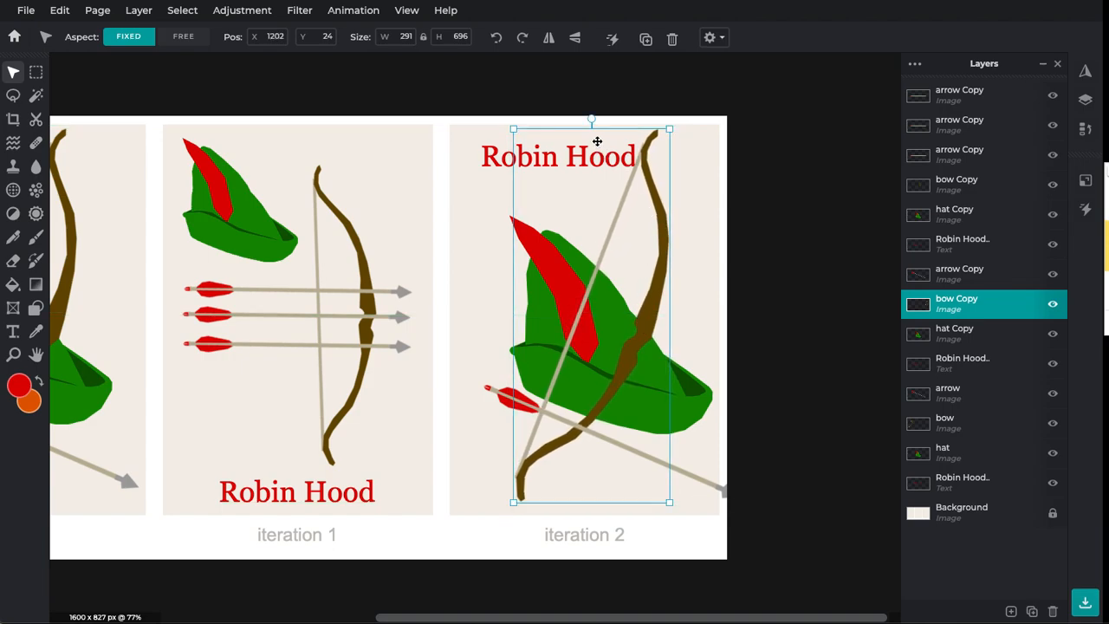
left_click_drag(590, 118, 519, 129)
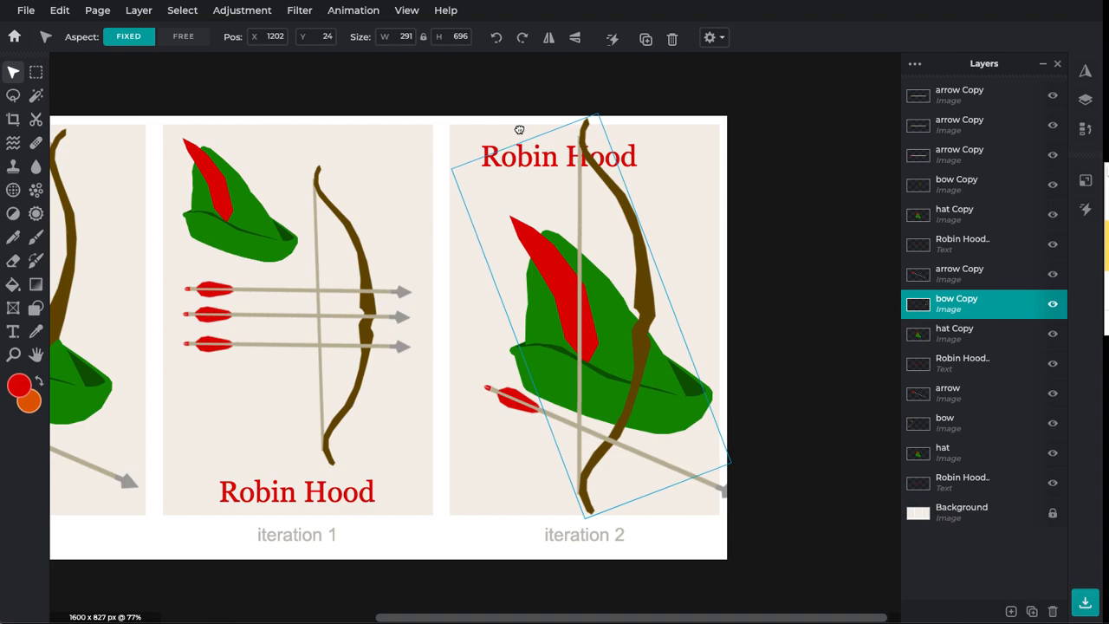
left_click_drag(519, 129, 520, 130)
left_click_drag(597, 113, 591, 125)
mouse_move(639, 294)
left_mouse_down()
mouse_move(664, 292)
mouse_move(621, 290)
left_mouse_up()
left_click_drag(613, 207, 613, 208)
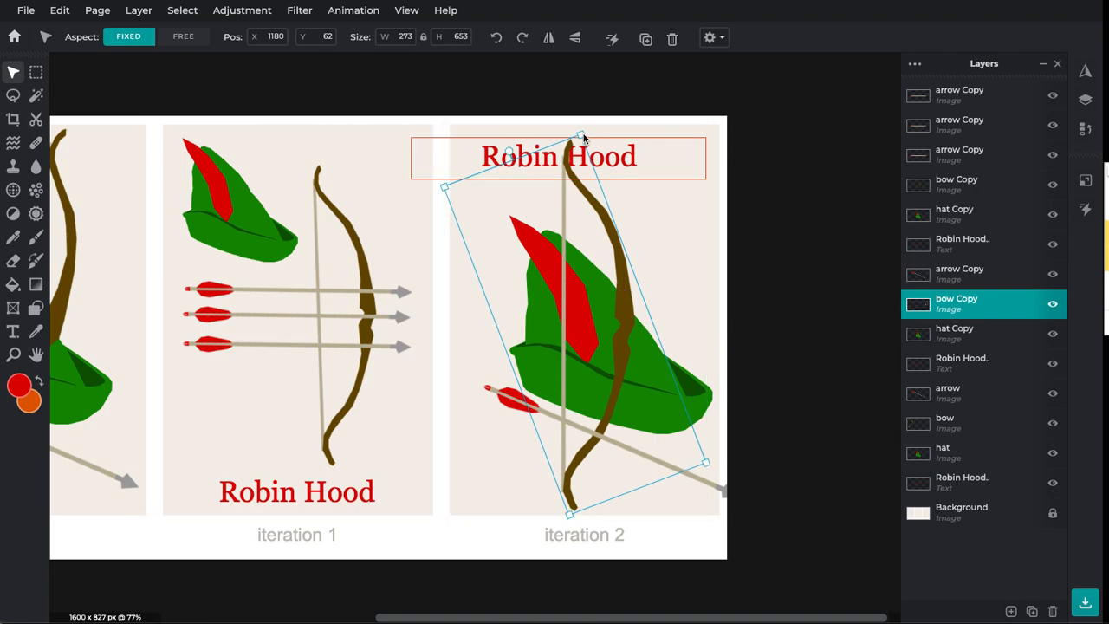
left_click_drag(581, 136, 569, 201)
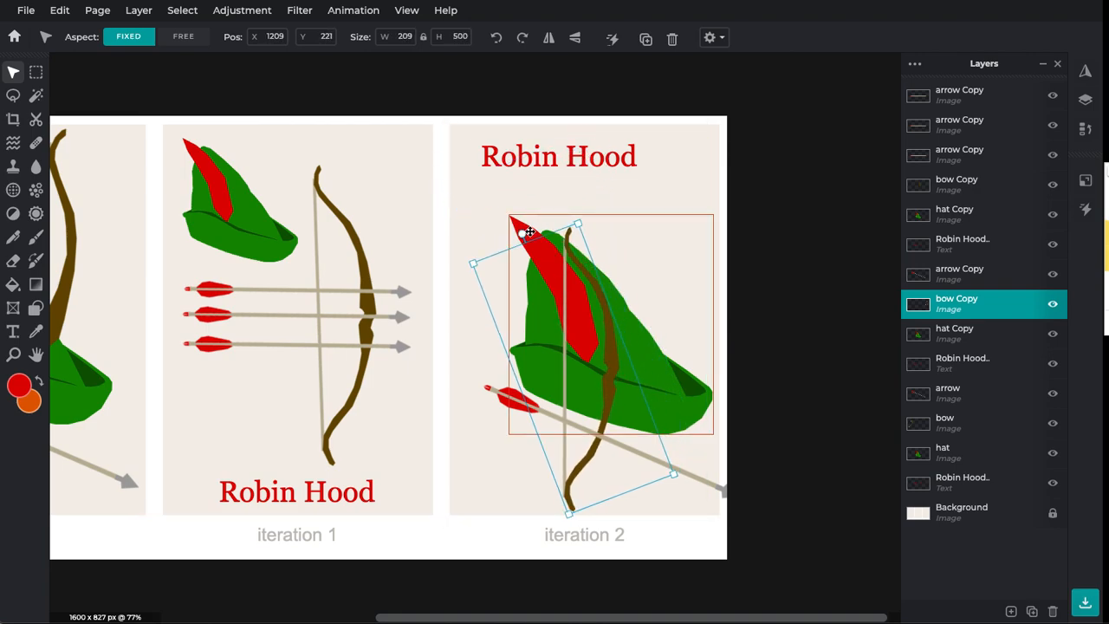
- Rotate the iteration 2 bow to horizontal with its string facing down, sized about 491 × 100 px
left_click_drag(519, 235, 457, 412)
left_click_drag(557, 330, 565, 460)
left_click_drag(448, 546, 446, 551)
left_click_drag(436, 493, 451, 496)
- Arrange the iteration 2 panel with the bow across the top, the arrow below it and the title centred at the bottom
left_click_drag(592, 468, 578, 186)
left_click_drag(566, 454, 556, 178)
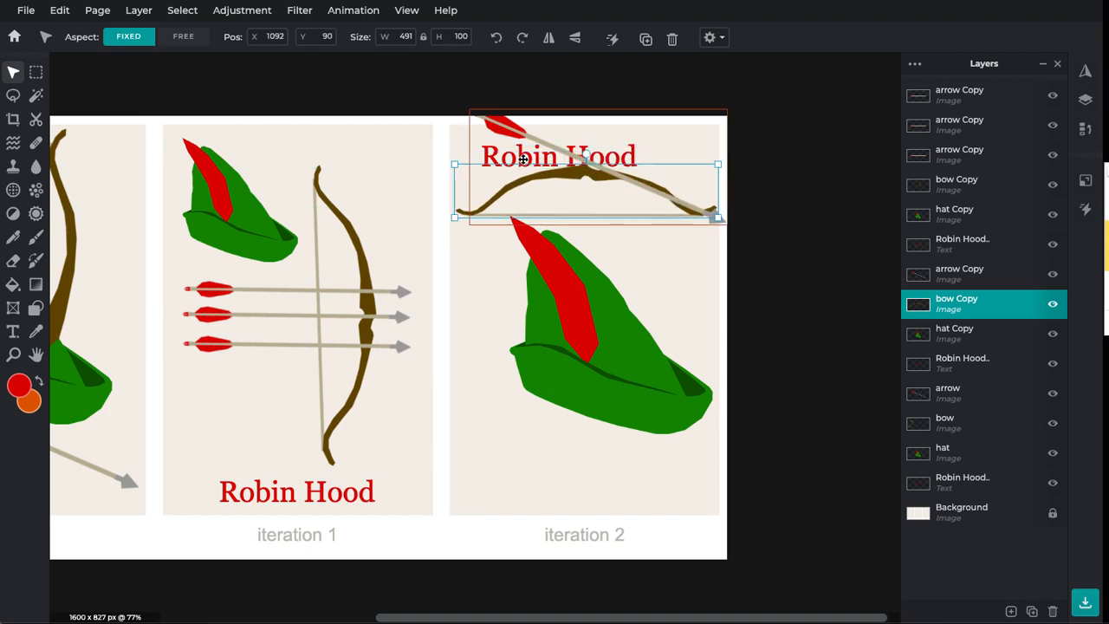
left_click_drag(501, 153, 487, 247)
left_click_drag(507, 176, 538, 486)
left_click_drag(582, 171, 582, 135)
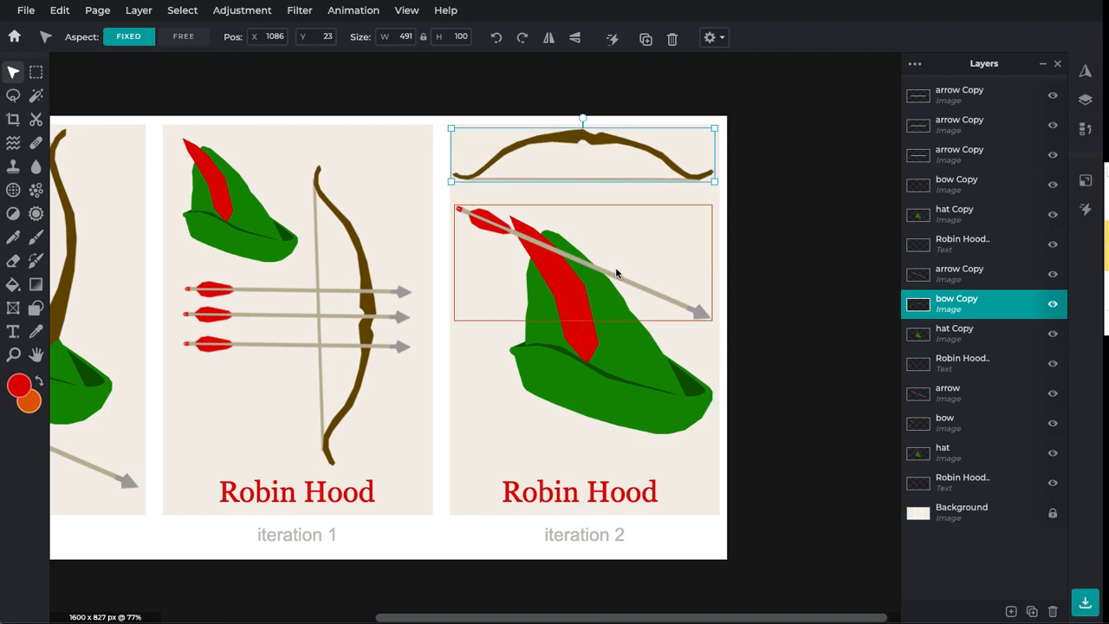
- Rotate the iteration 2 arrow to horizontal, place it just beneath the bowstring and scale it down slightly to fit the panel
left_click(631, 284)
left_click_drag(581, 194, 555, 193)
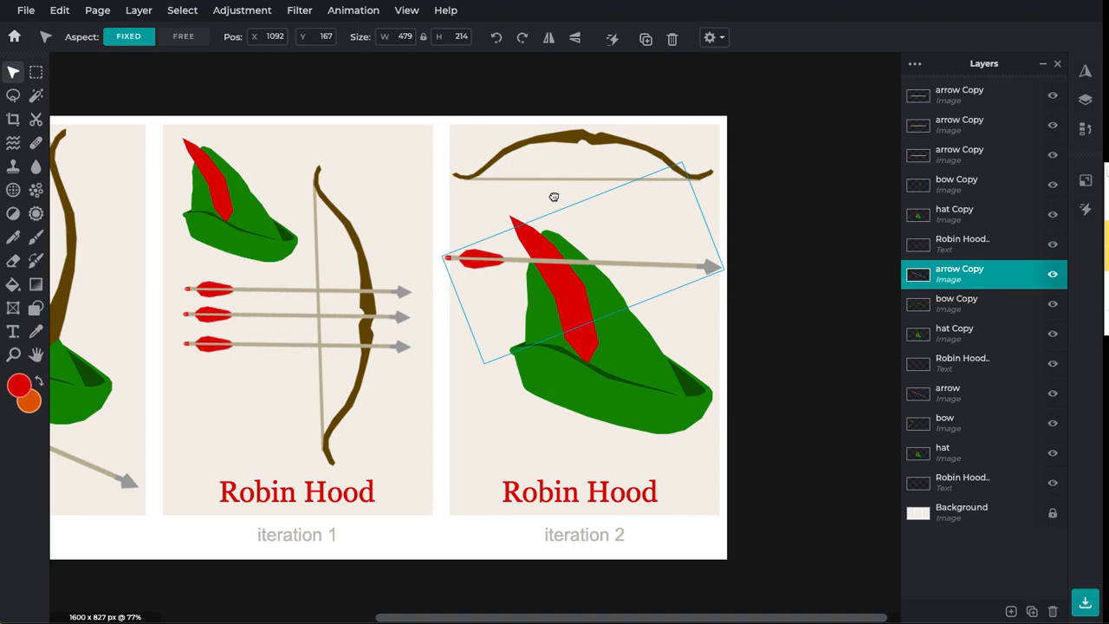
left_click_drag(627, 260, 613, 187)
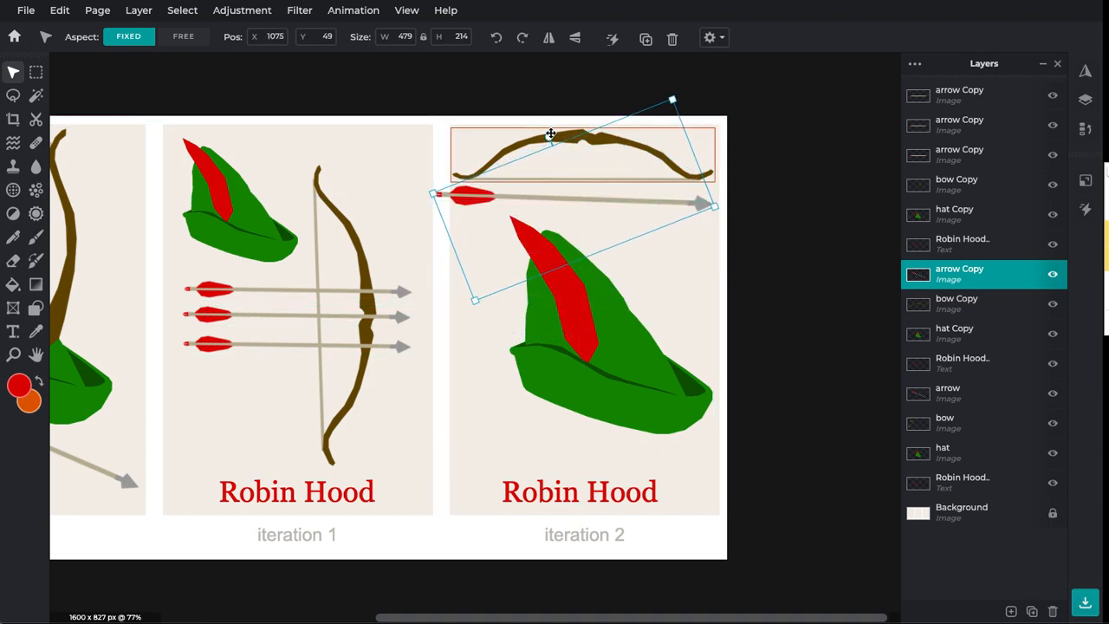
left_click_drag(549, 136, 547, 136)
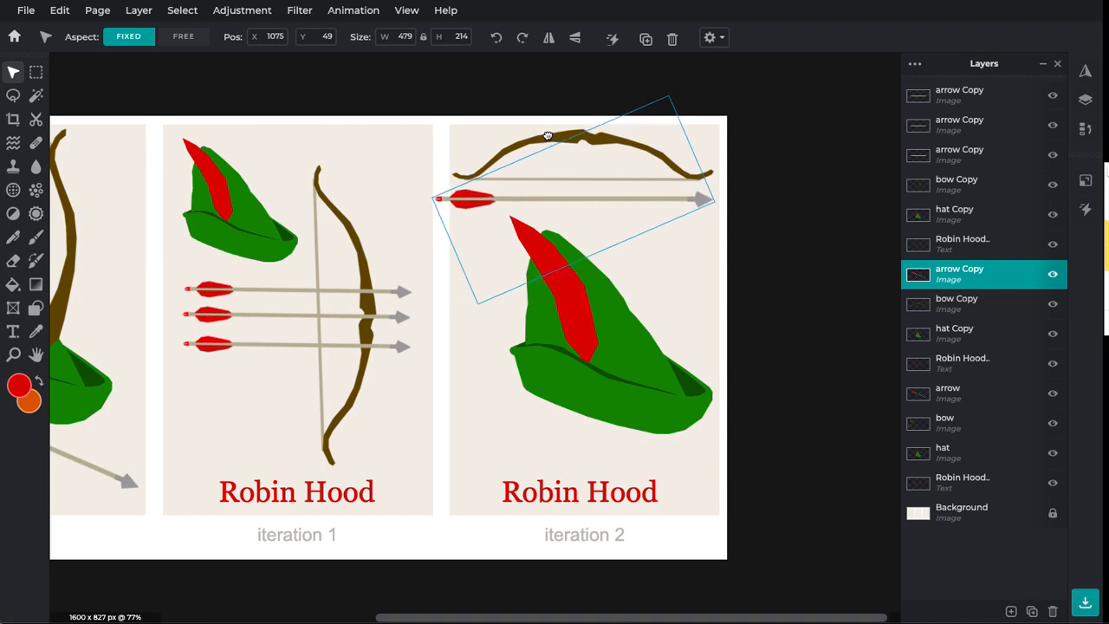
left_click_drag(713, 201, 661, 195)
- Shrink the iteration 2 hat to about 147 × 158 px and place it under the arrow's feathered end
left_click_drag(624, 328, 612, 364)
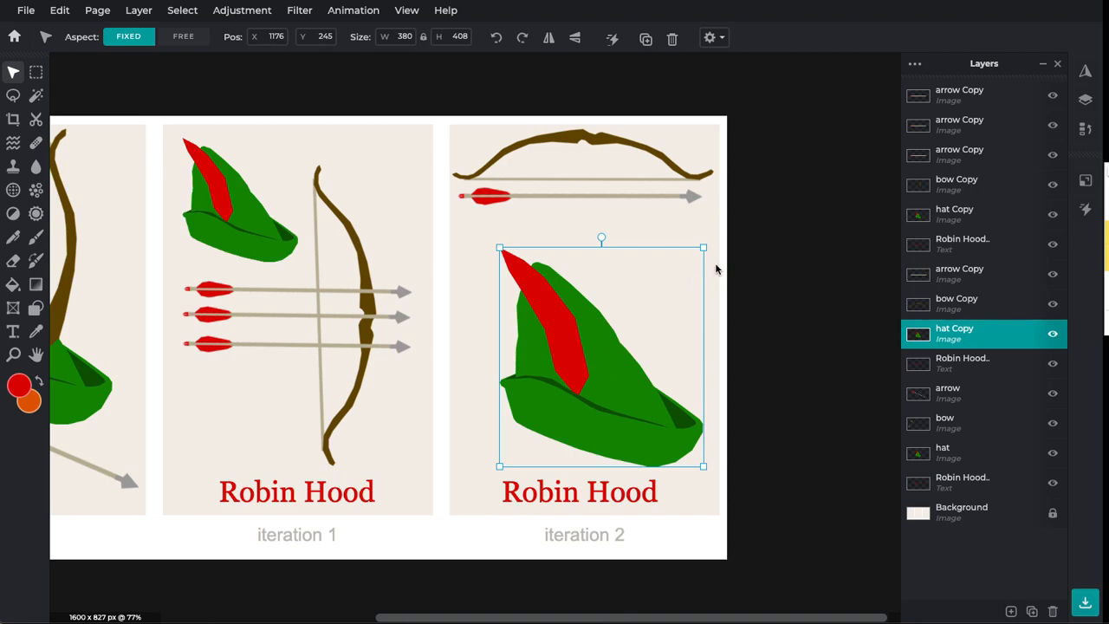
left_click_drag(703, 247, 589, 348)
left_click_drag(553, 425, 519, 278)
left_click_drag(558, 317, 509, 282)
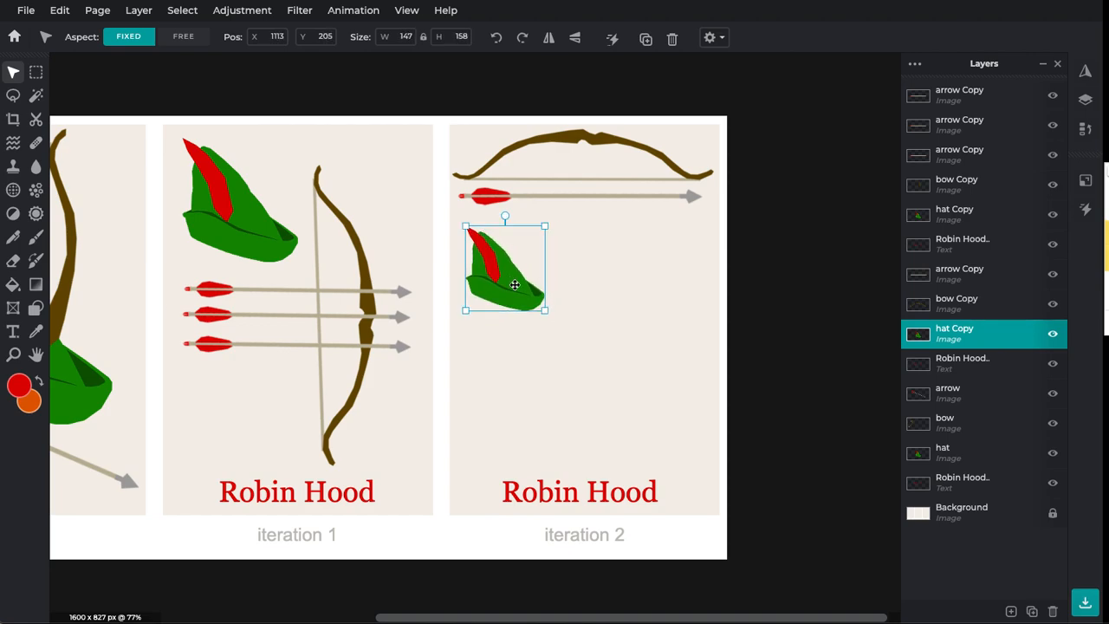
- Duplicate the small hat twice and stack the three hats in a column along the iteration 2 panel's left side
key("ctrl+c")
key("ctrl+v")
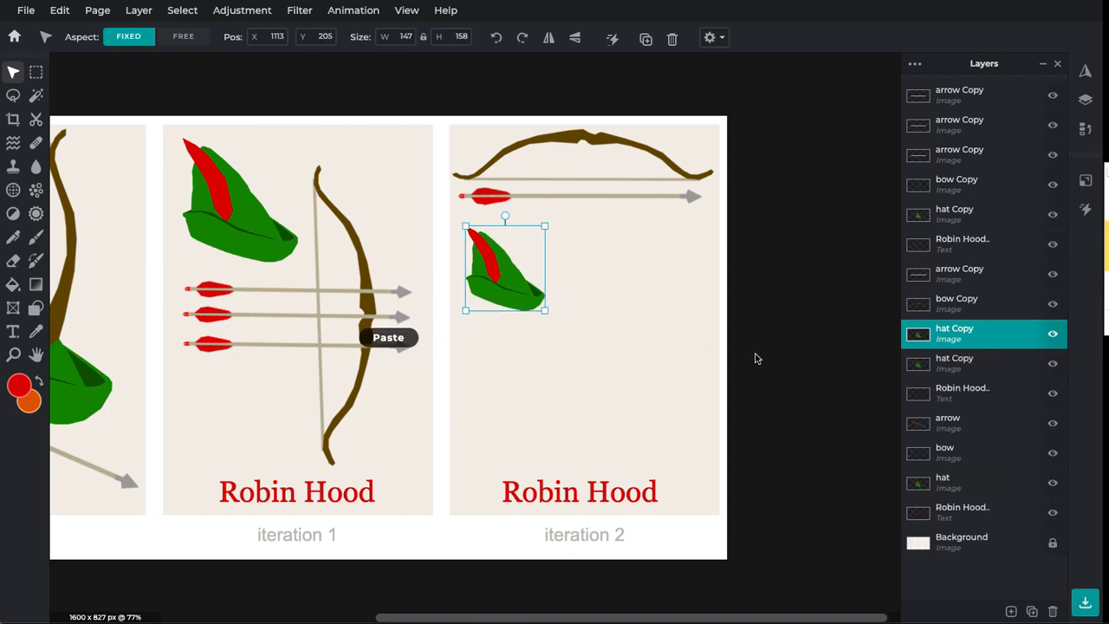
key("ctrl+c")
key("ctrl+v")
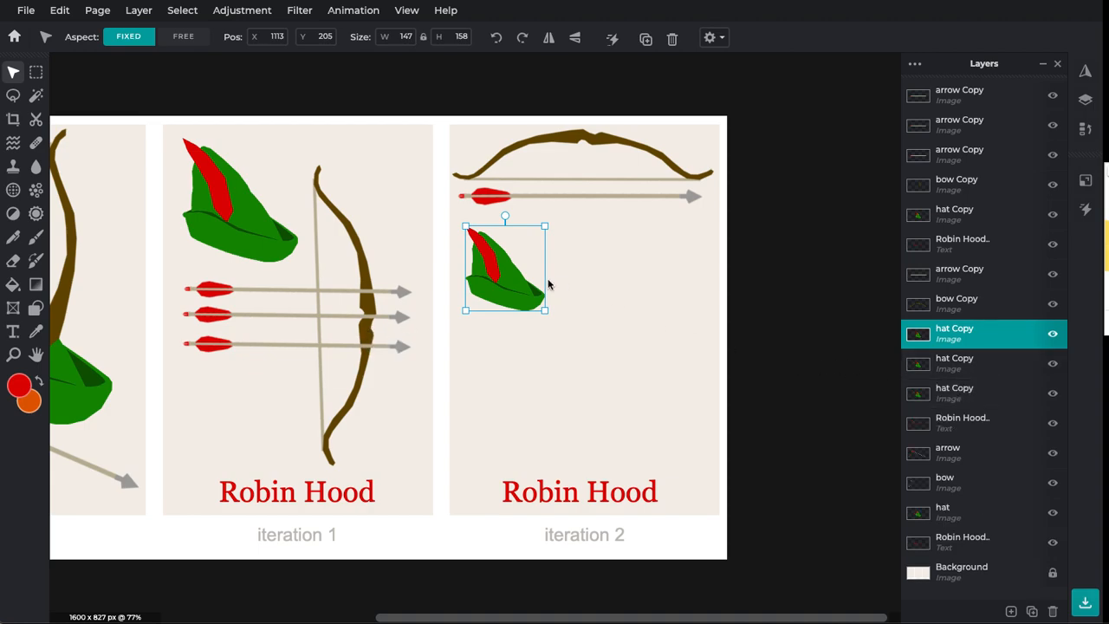
left_click_drag(508, 285, 506, 368)
left_click_drag(501, 272, 508, 433)
left_click_drag(511, 285, 509, 282)
left_click(643, 372)
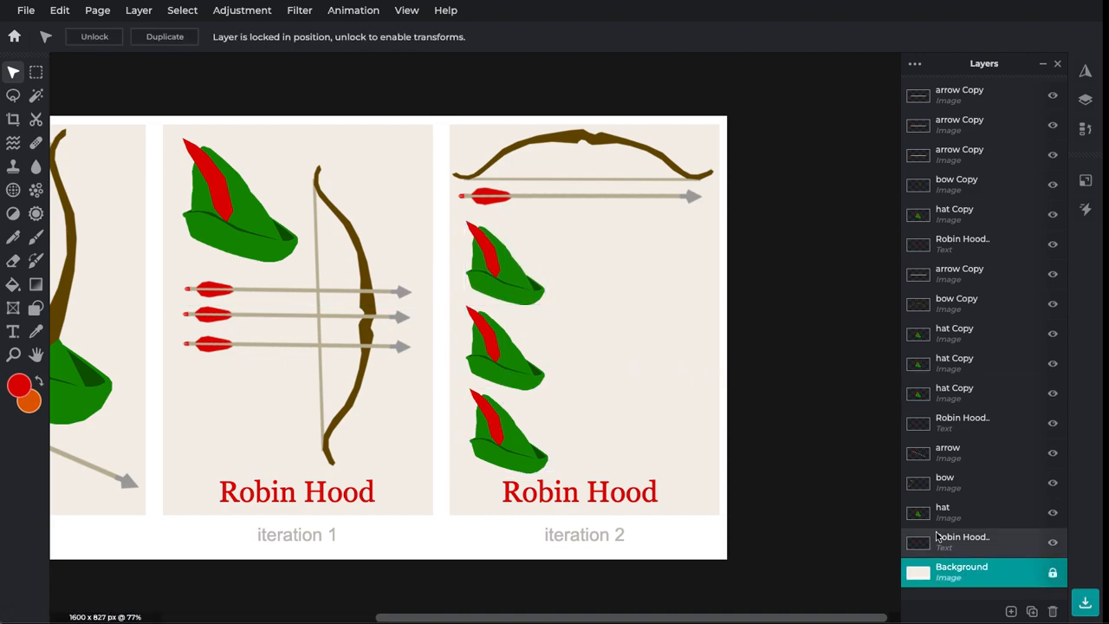
- Merge the three small hat copies into a single layer
left_click(946, 391)
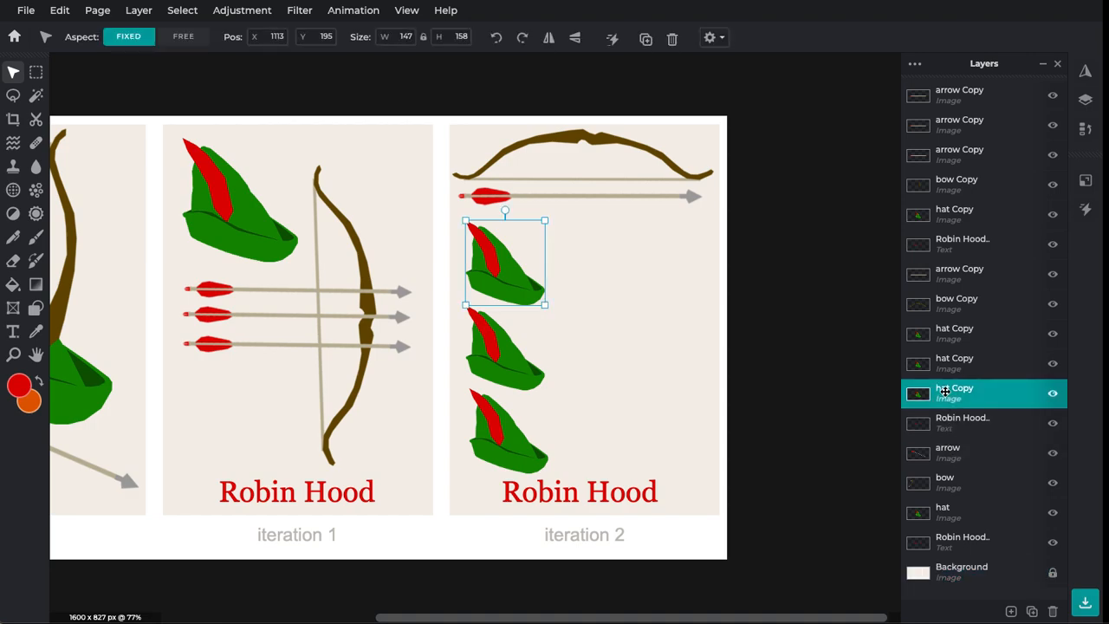
left_click(943, 362)
left_click(947, 334)
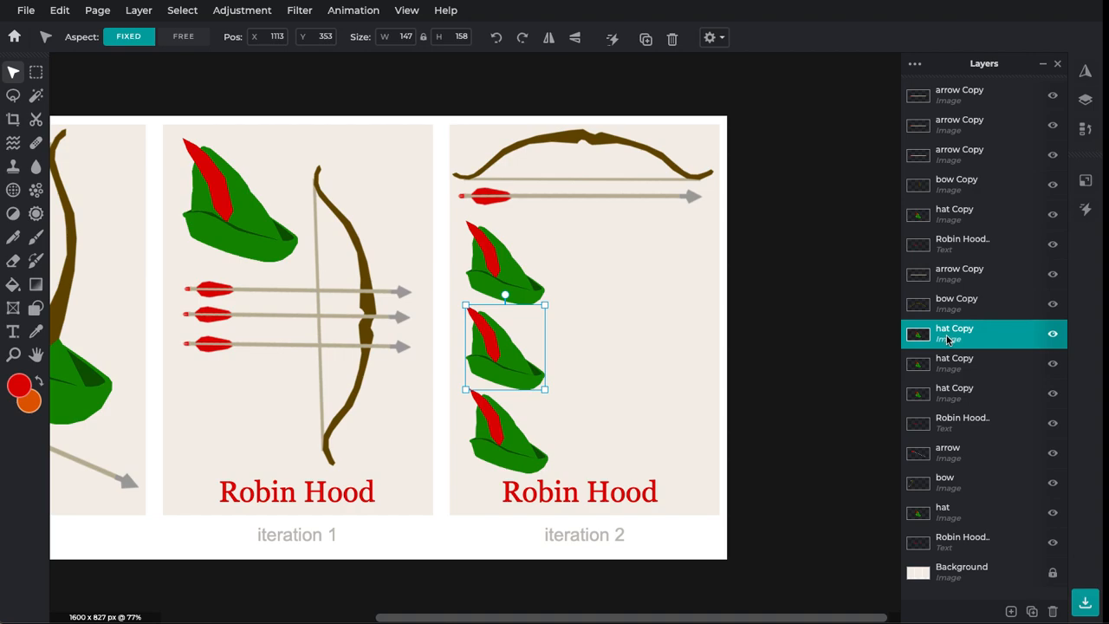
left_click(947, 340)
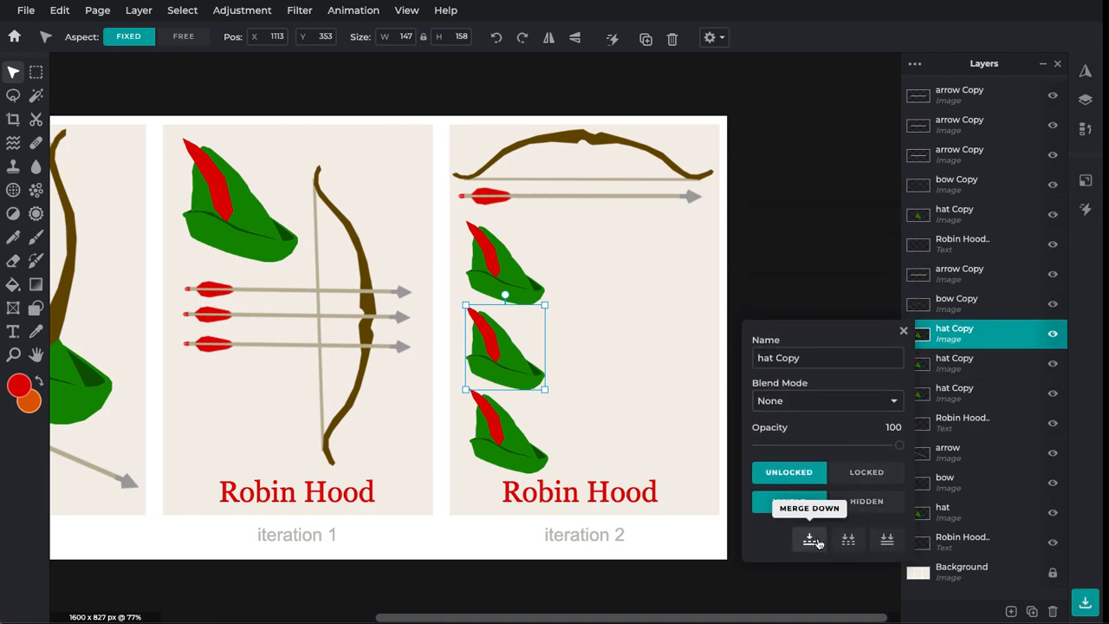
left_click(815, 542)
left_click(959, 339)
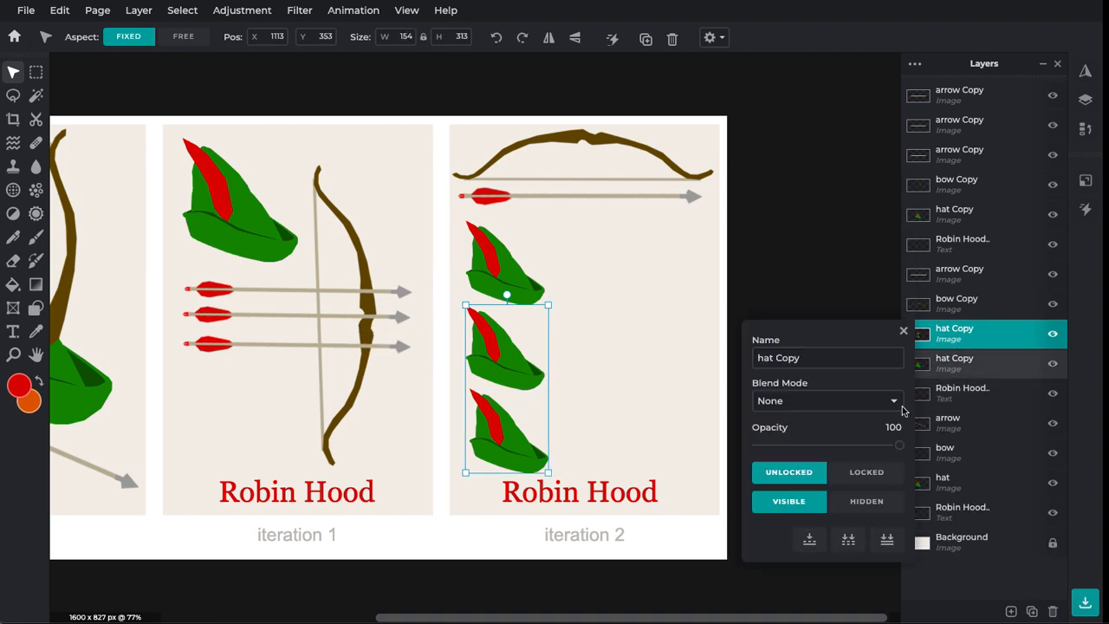
left_click(809, 541)
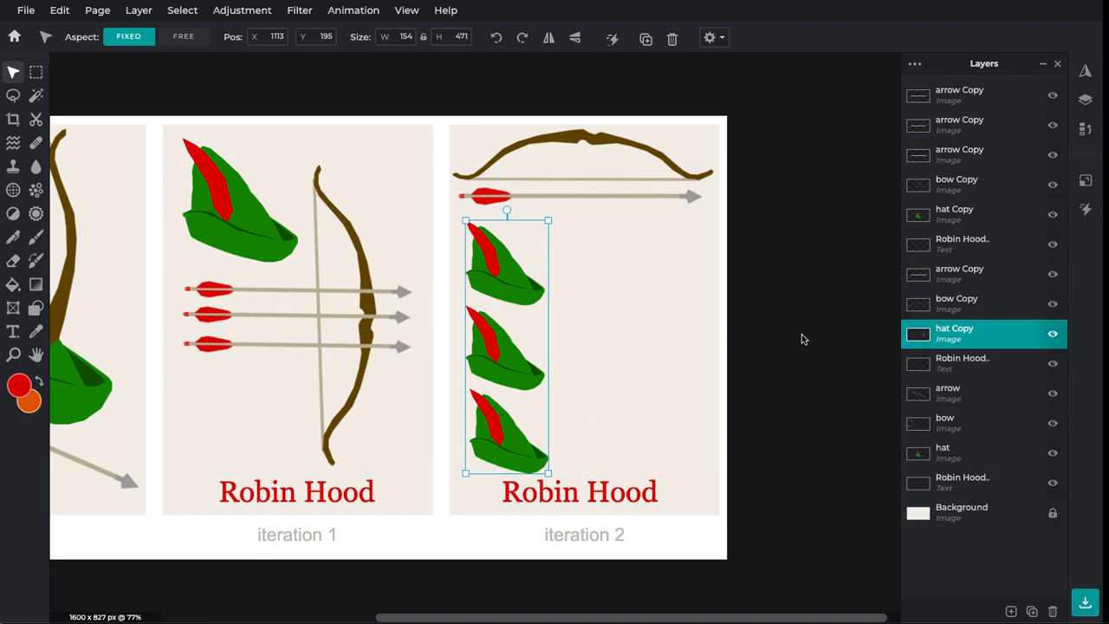
- Duplicate the merged hat column twice and place the copies side by side to form a three-by-three grid of hats
key("ctrl+c")
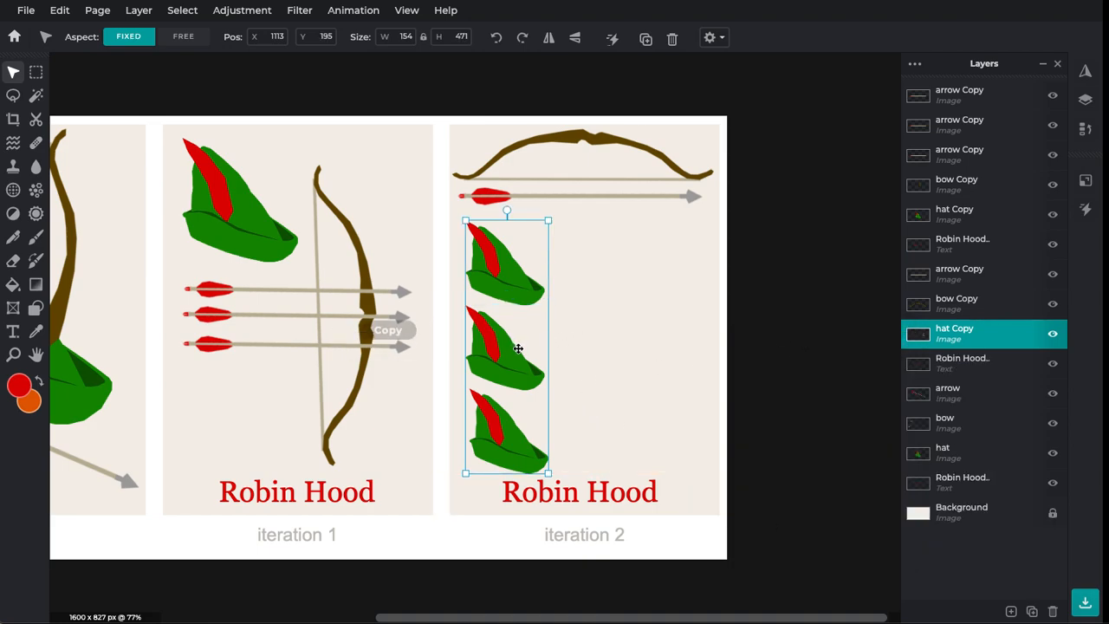
key("ctrl+v")
left_click_drag(528, 356, 595, 358)
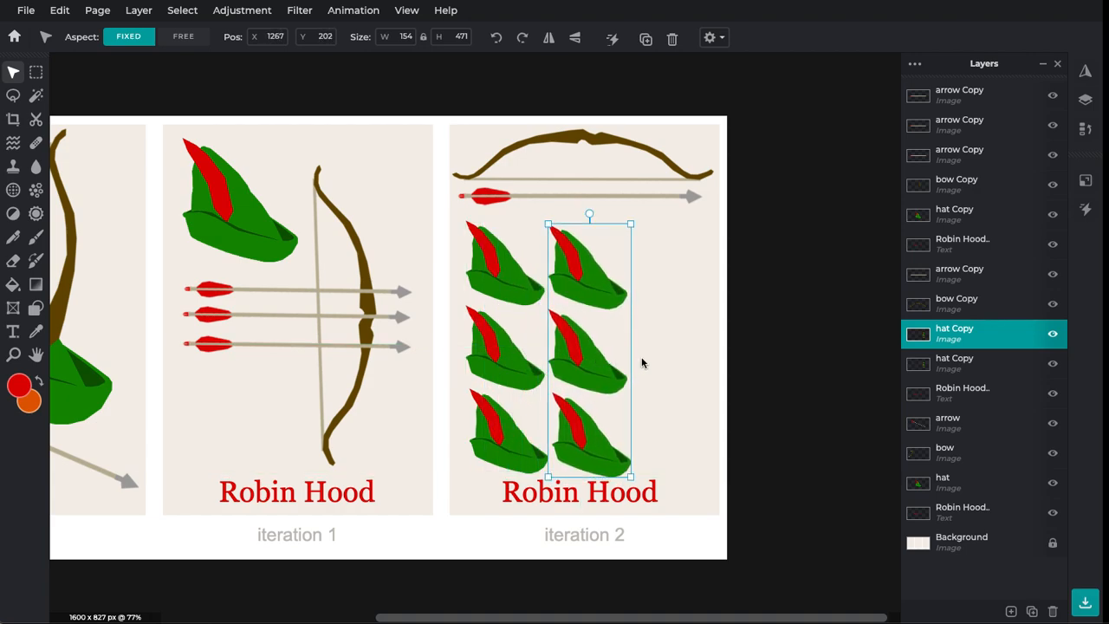
key("ctrl+v")
left_click_drag(487, 363, 660, 367)
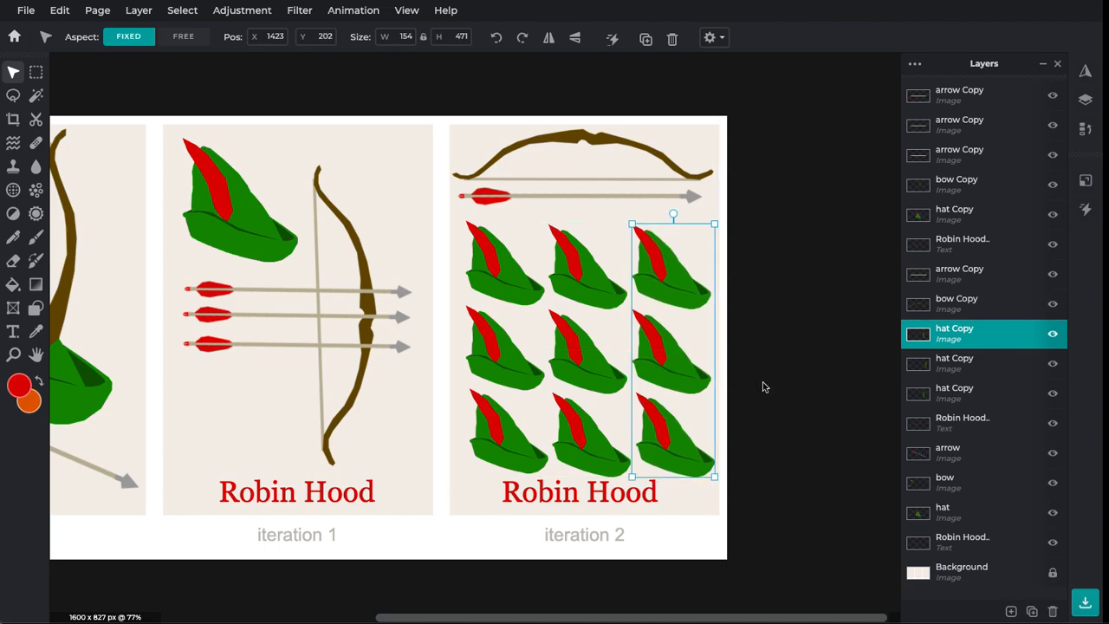
left_click(791, 400)
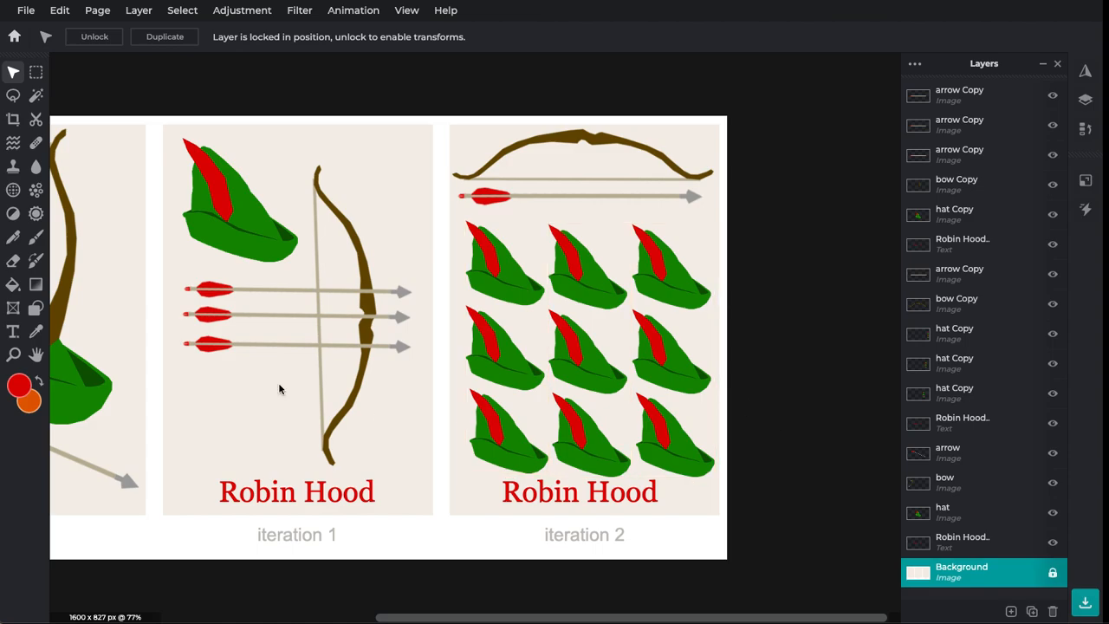
scroll(282, 389, "down", 3)
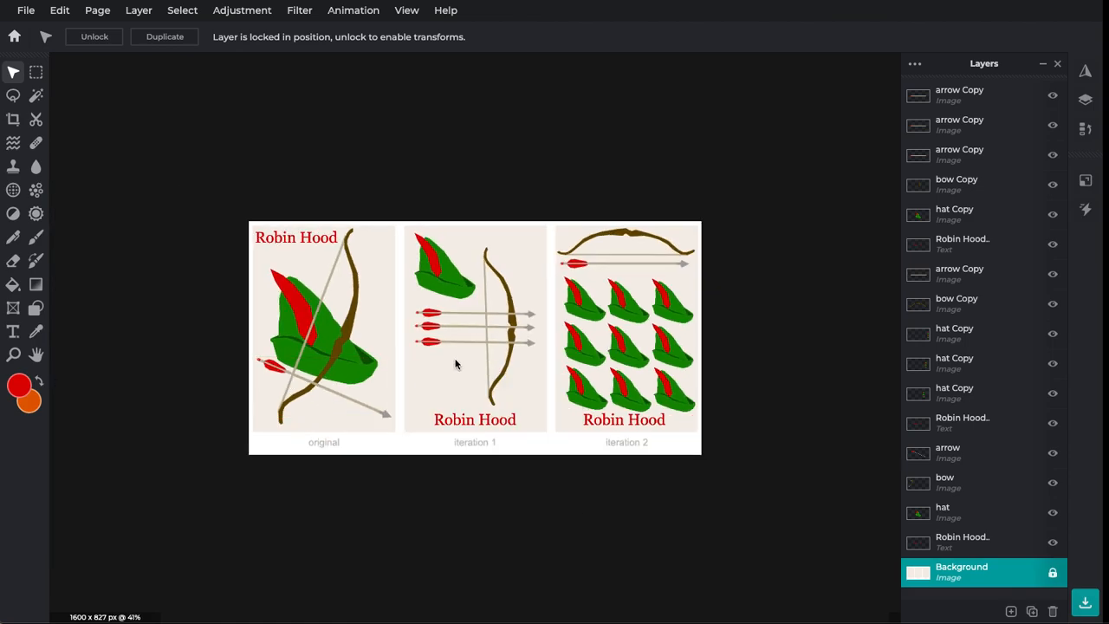